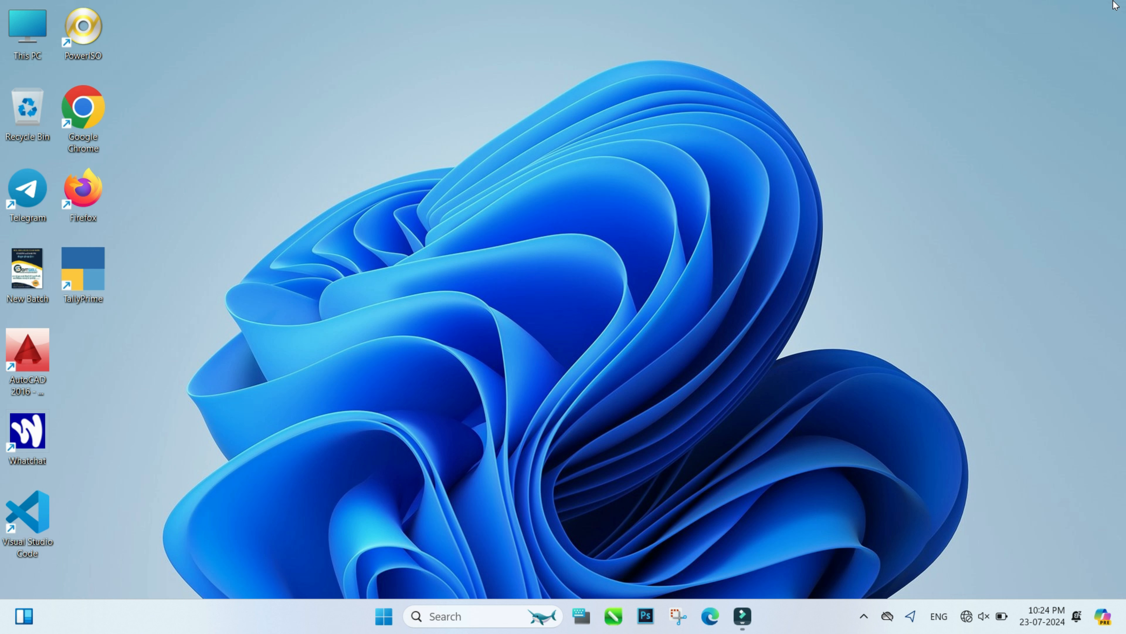
Step: Start Excel, create a blank workbook and enlarge the worksheet view
key("super+r")
key("Escape")
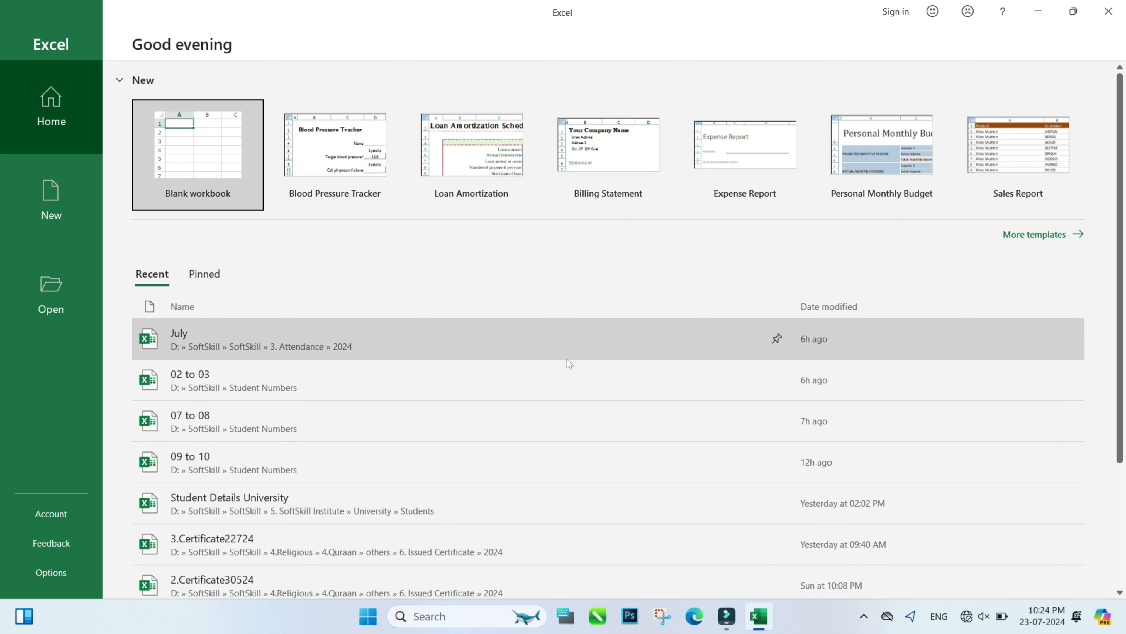
left_click(196, 175)
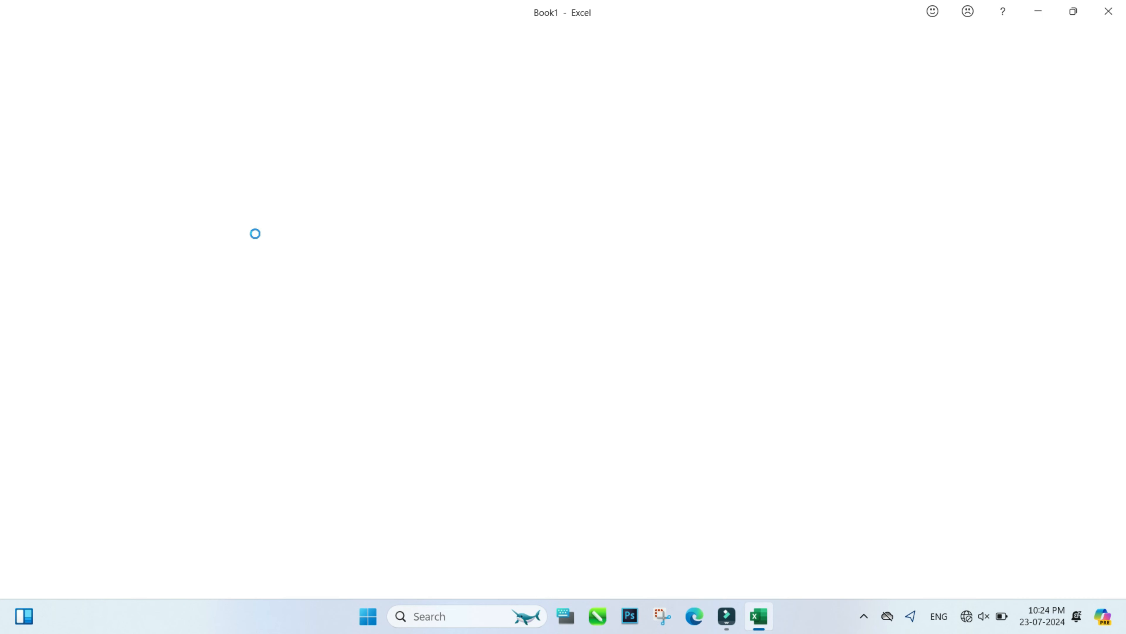
scroll(404, 344, "up", 9)
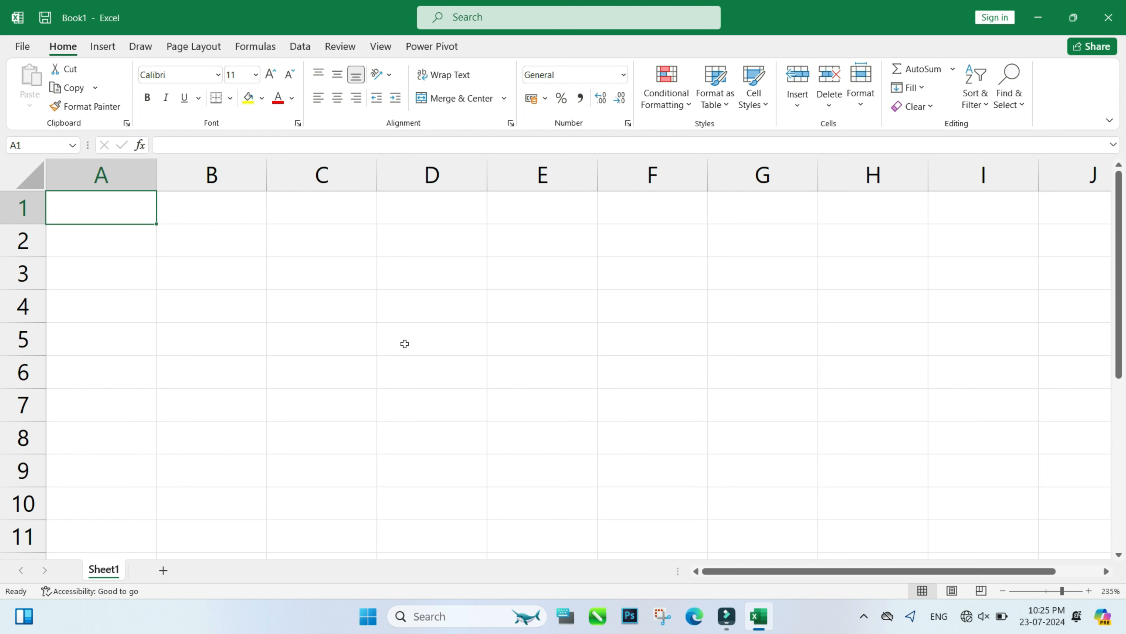
Step: Enter the sample text "10 kg" in A1 and "Rs.100" in B1
type("10 kg")
key("Tab")
type("Rs.100")
left_click(364, 196)
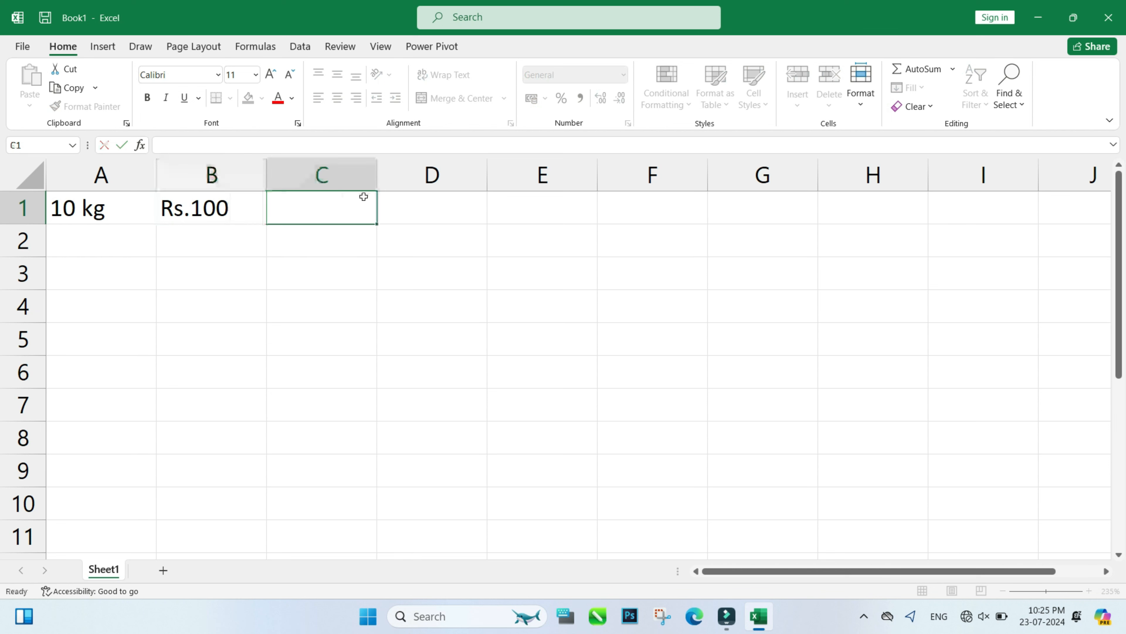
left_click(78, 207)
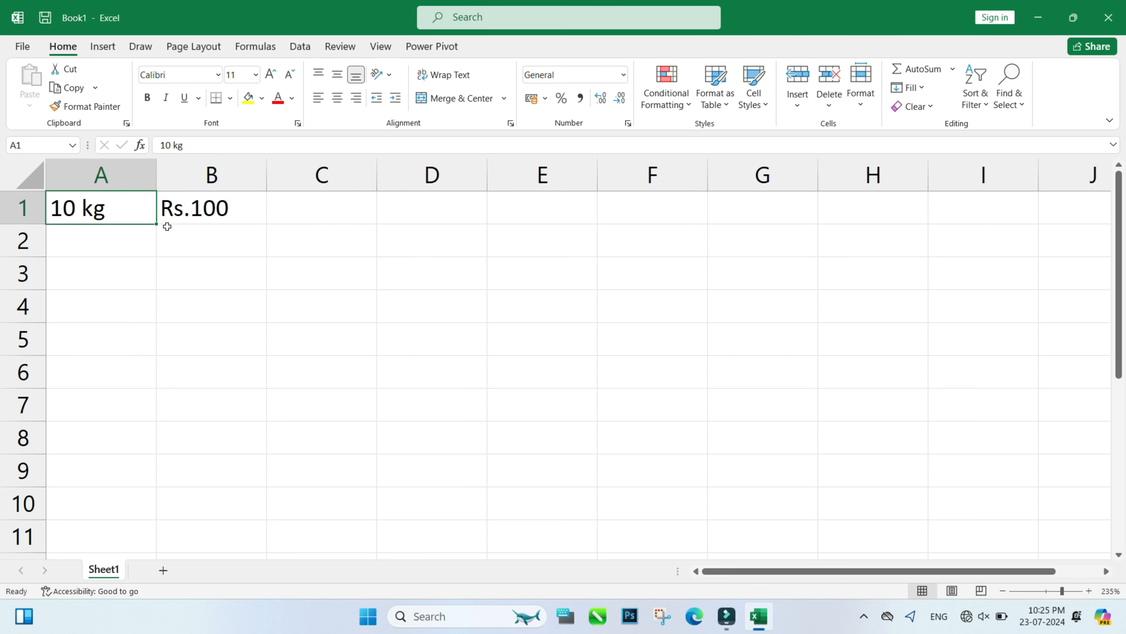
left_click(216, 211)
left_click(351, 206)
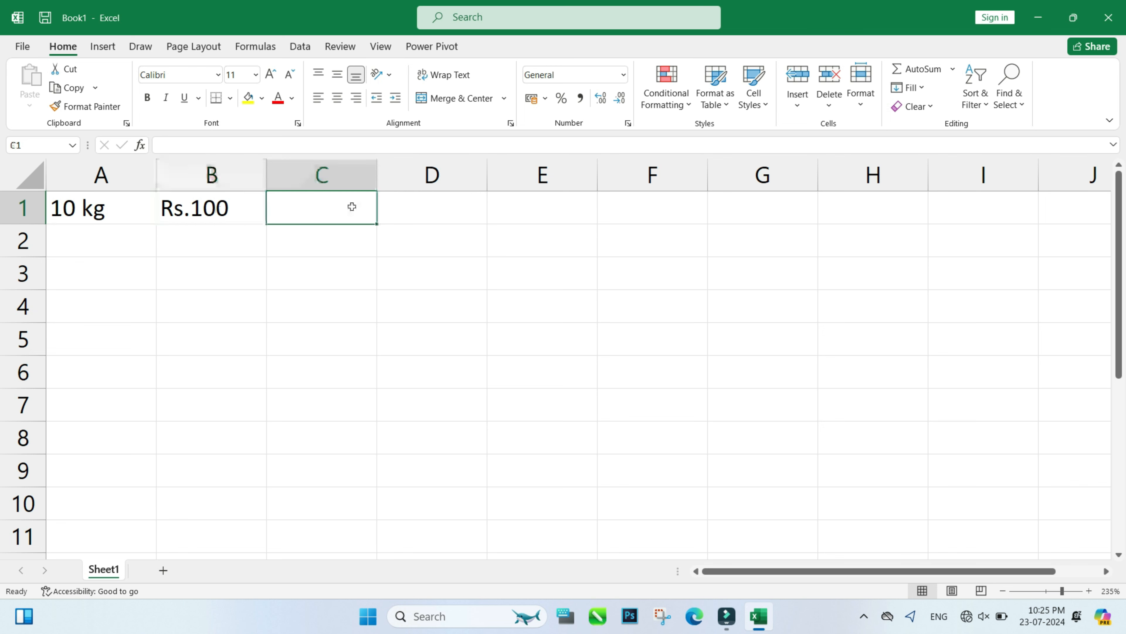
Step: Try to multiply the two unit-labelled entries with the formula =A1*B1 in C1
type("=")
left_click(115, 211)
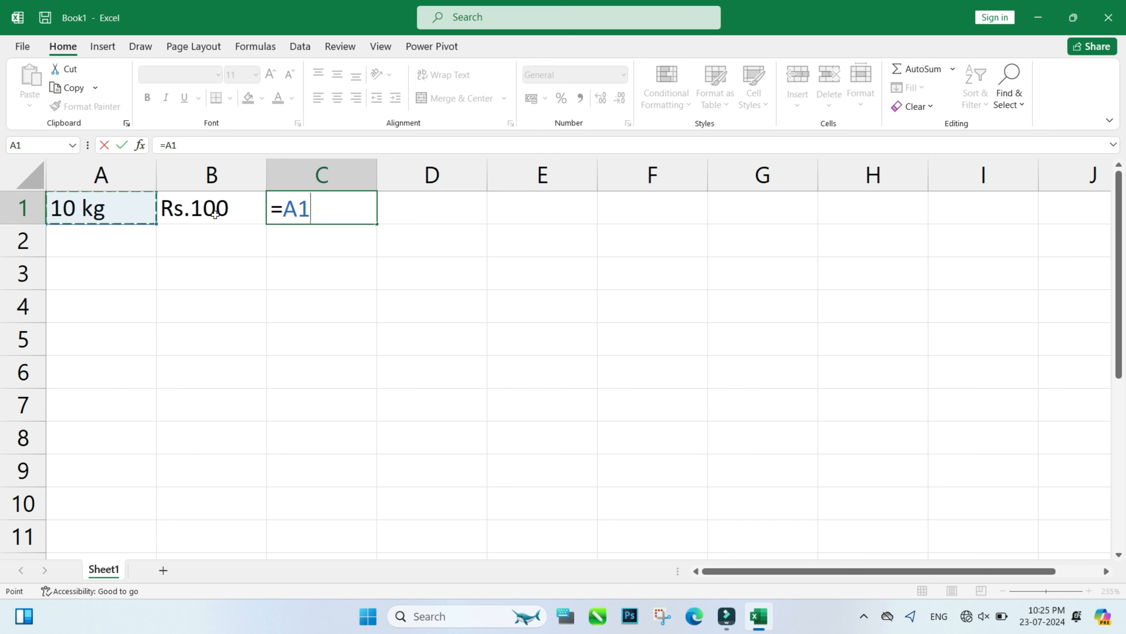
type("*")
left_click(219, 205)
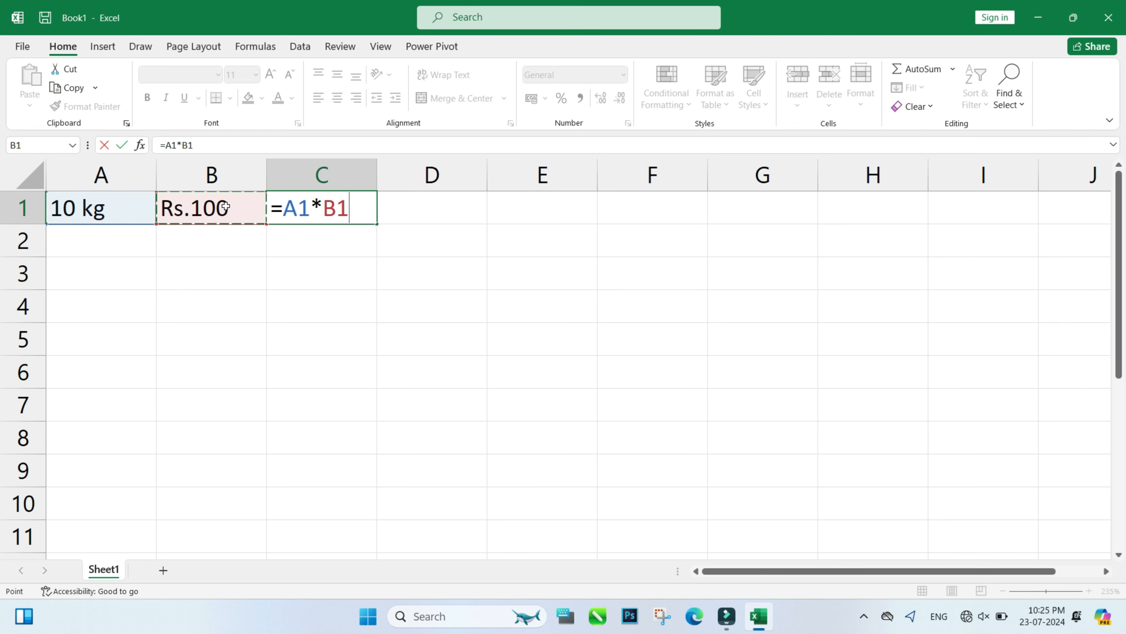
key("Return")
left_click(336, 206)
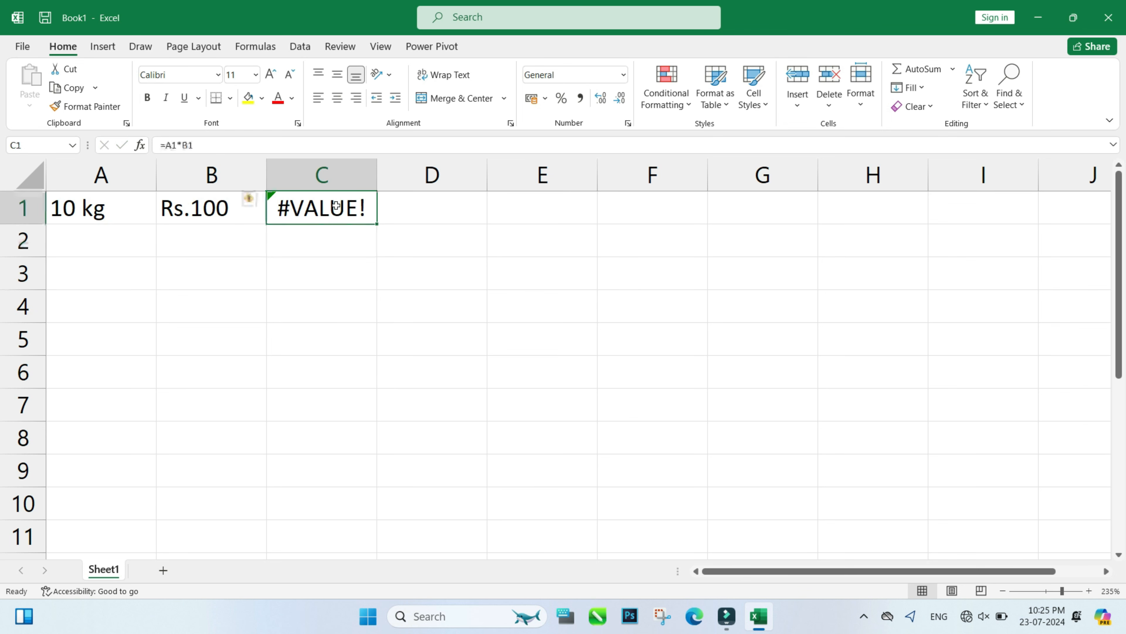
Step: Clear the sample entries and the formula from A1 to C1
key("Delete")
left_click_drag(65, 205, 235, 214)
key("Delete")
left_click(129, 208)
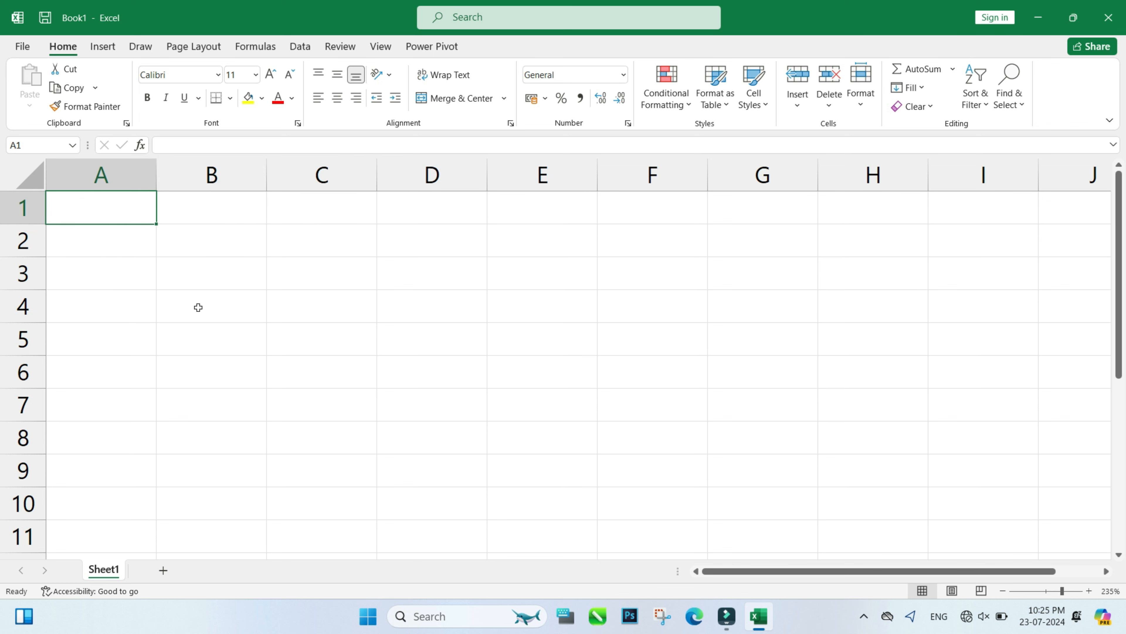
Step: Enter the column headings Item, Rate, Quantity and Amount in A1 to D1
type("Item")
key("Tab")
type("Rate")
key("Tab")
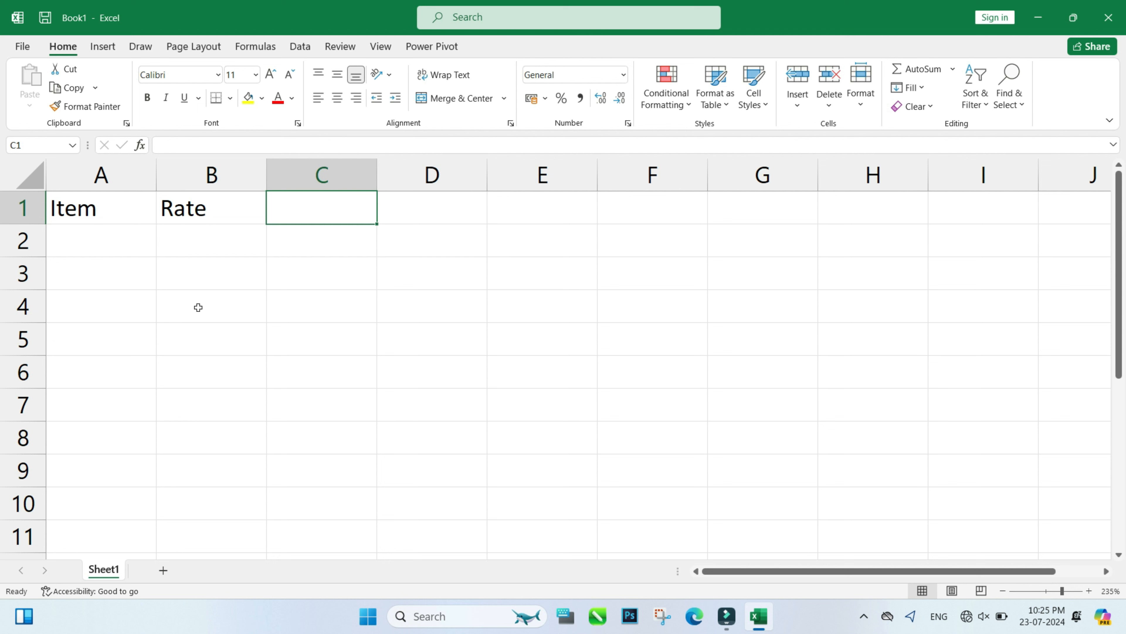
type("Quantit")
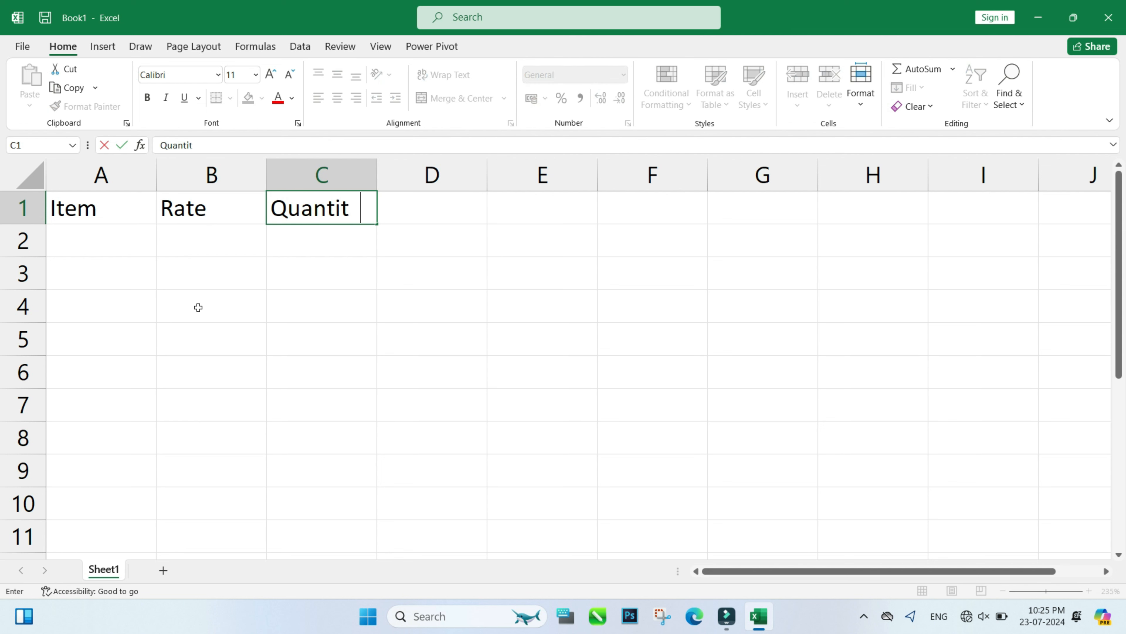
type("y")
key("Tab")
type("Amount")
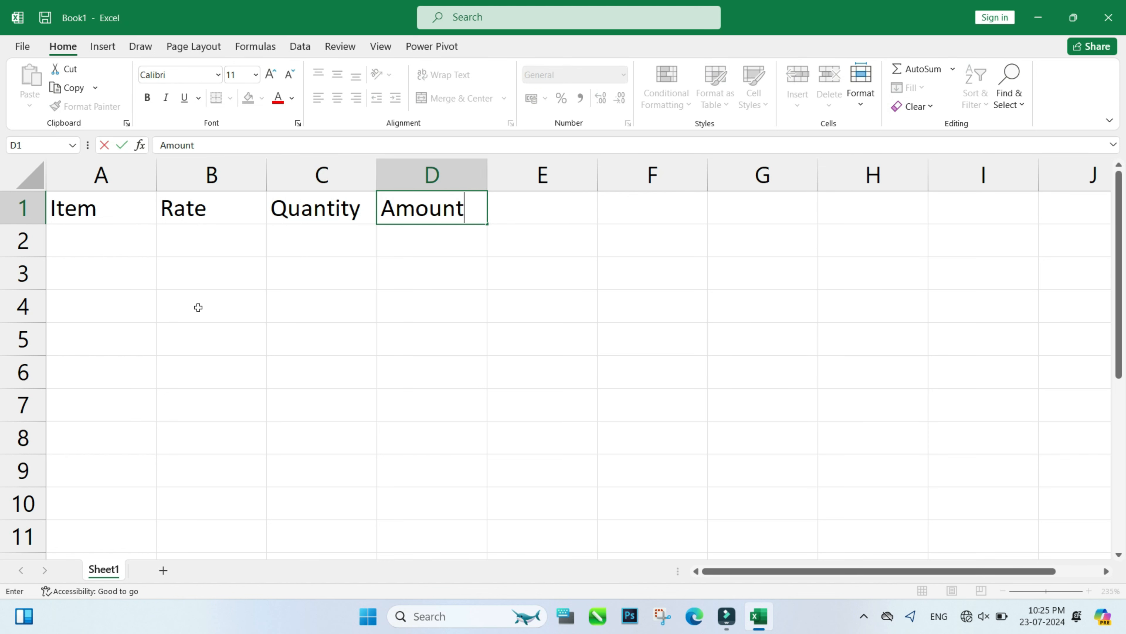
Step: List the items Apple, Kiwi, Orange and Guava under the Item heading in A2 to A5
left_click(106, 246)
type("Apple")
key("Return")
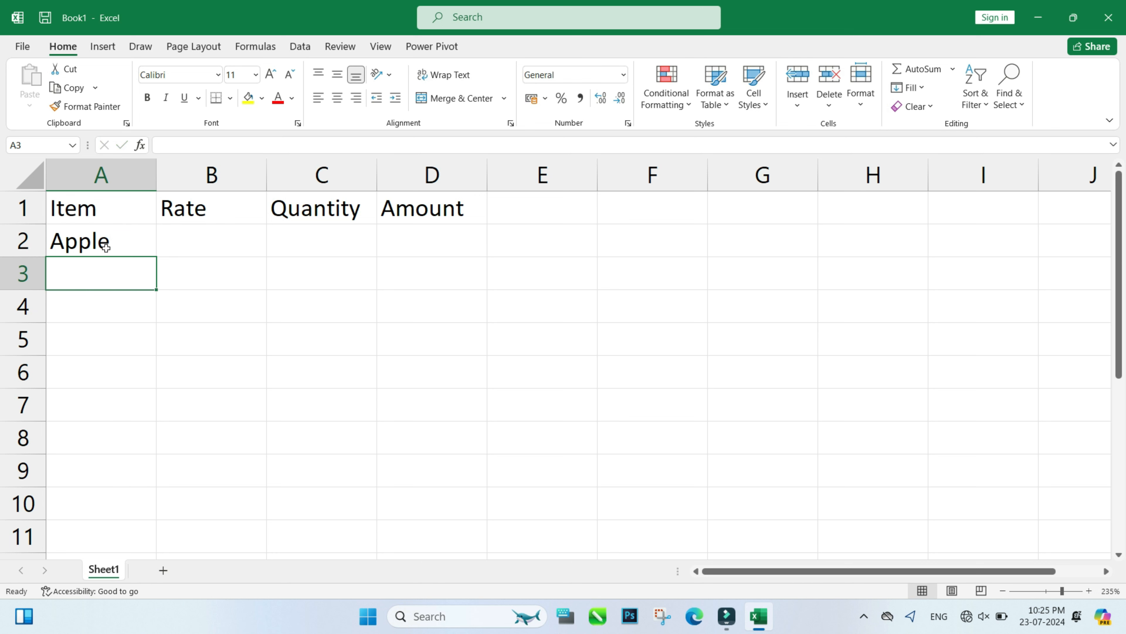
type("Kl")
type("wi")
key("Return")
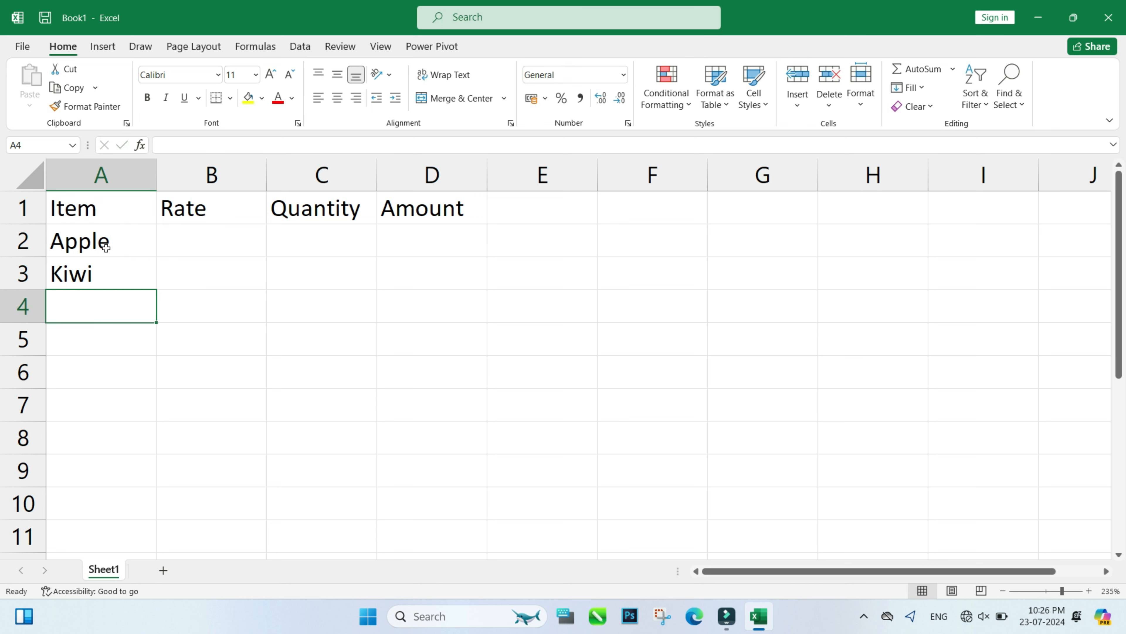
type("Orange")
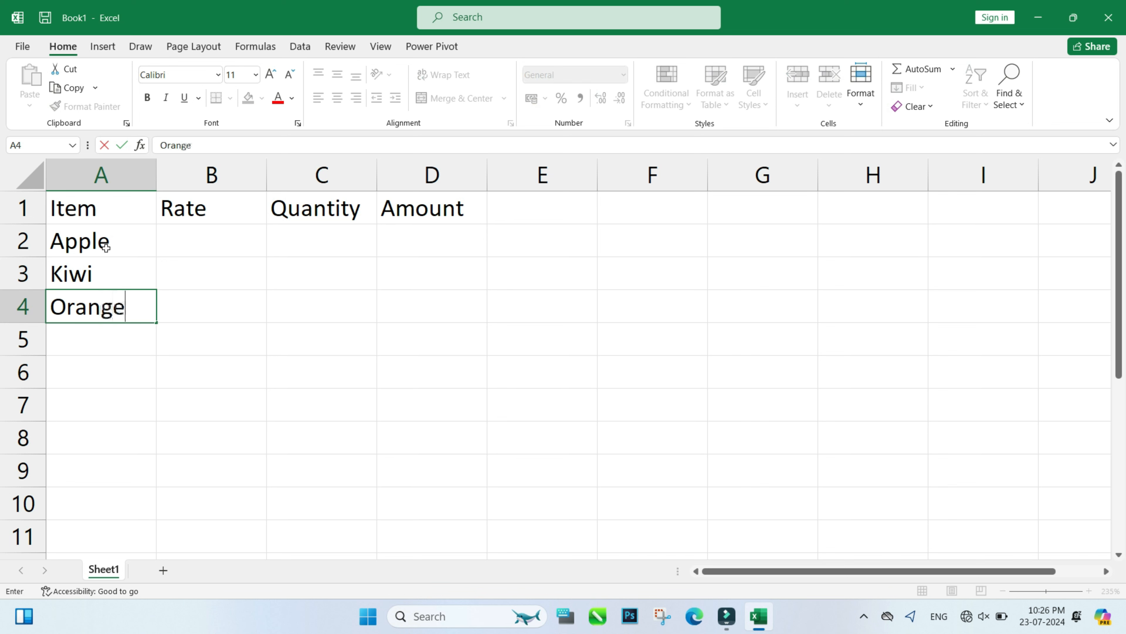
key("Return")
type("Guava")
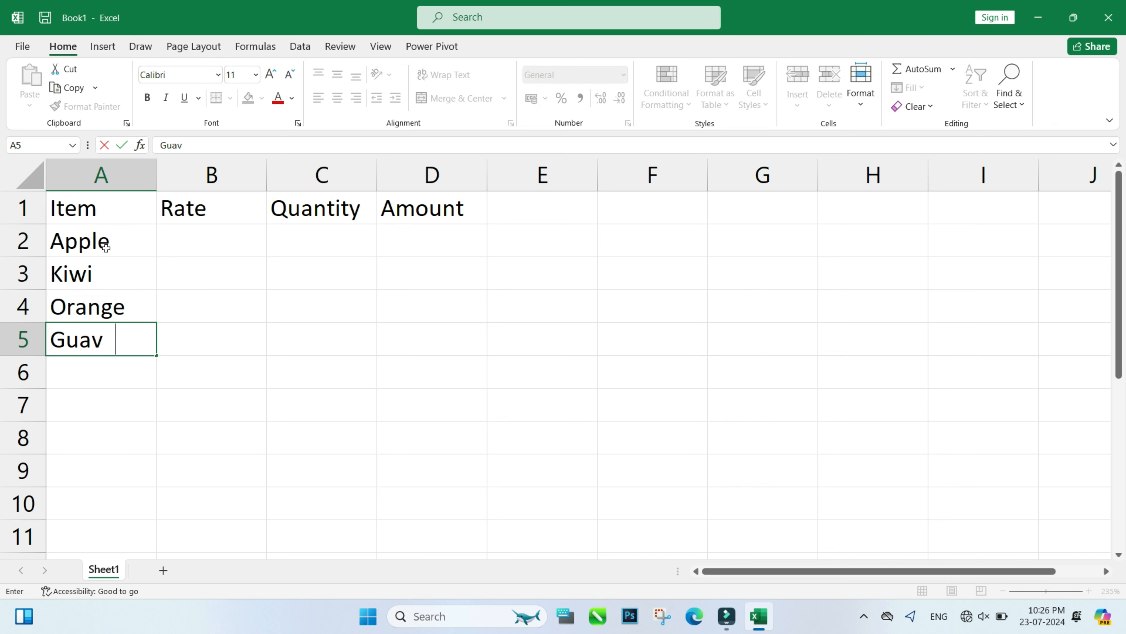
Step: Enter "Rs.250" as the Apple rate in B2 and "20kg" as its quantity in C2
left_click(213, 247)
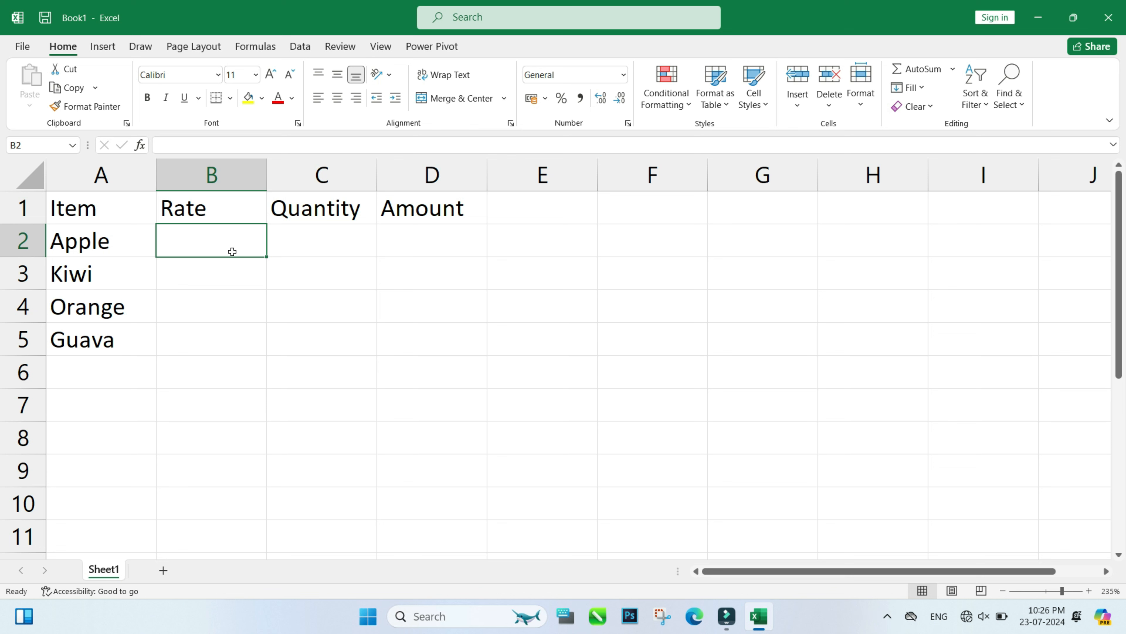
type("Rs.")
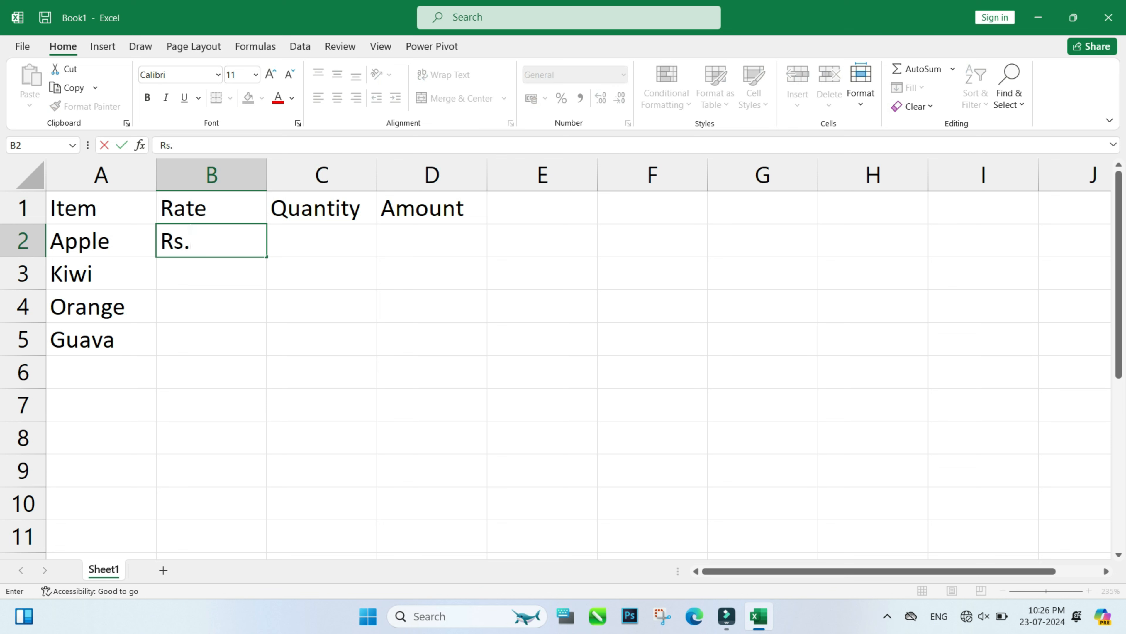
type("250")
key("Tab")
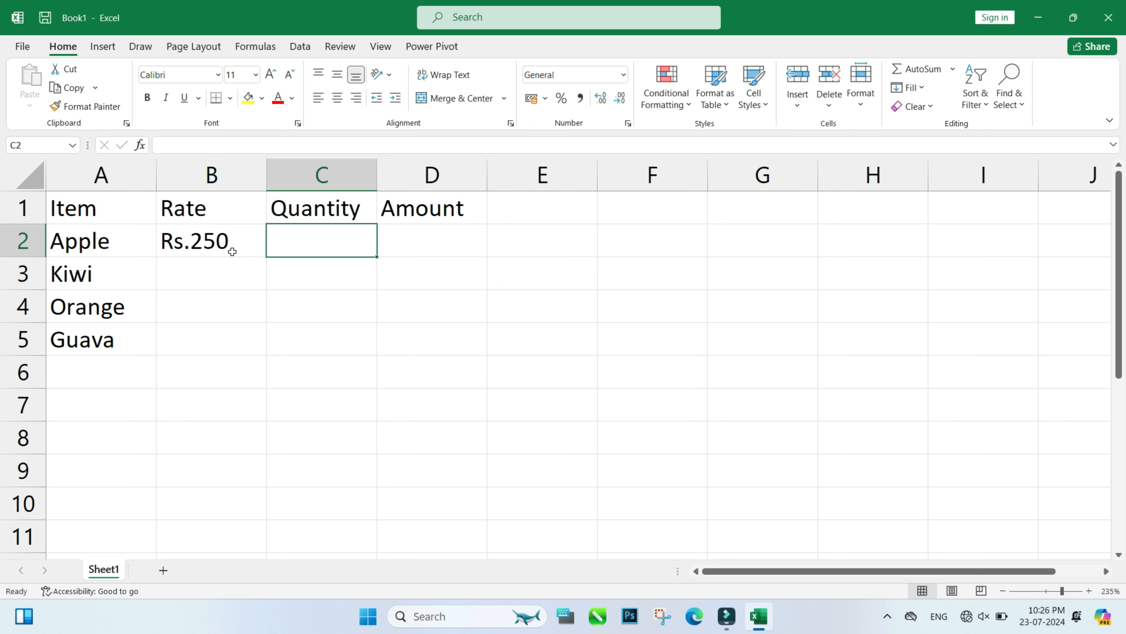
type("20k")
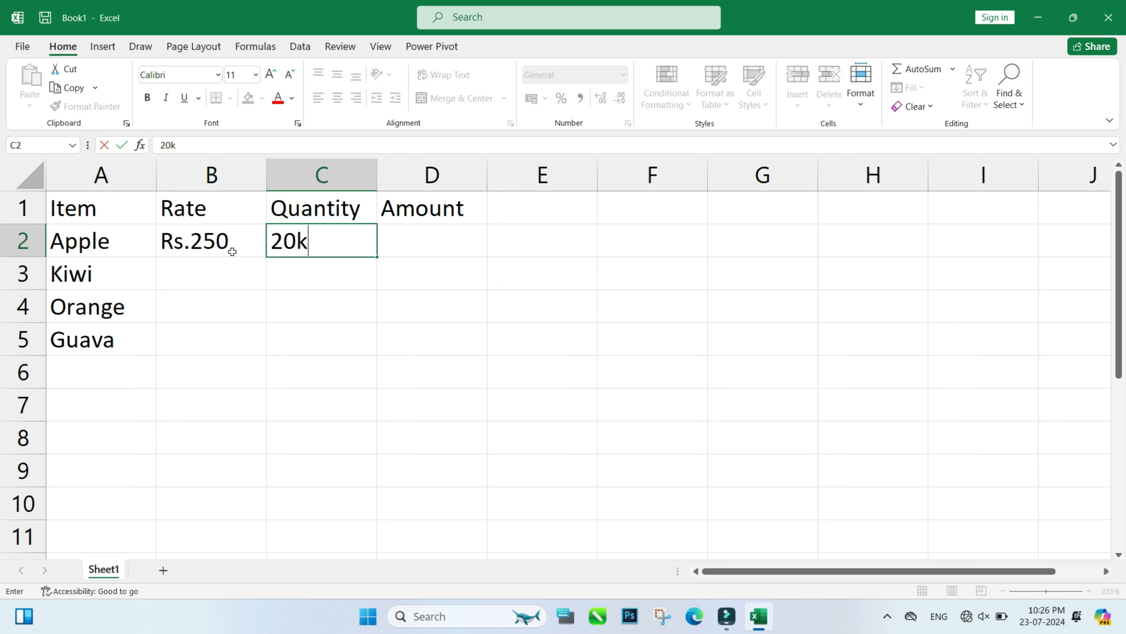
type("g")
key("Tab")
Step: Try the formula =B2*C2 for the Apple amount in D2, and clear the rate, quantity and amount cells
type("=")
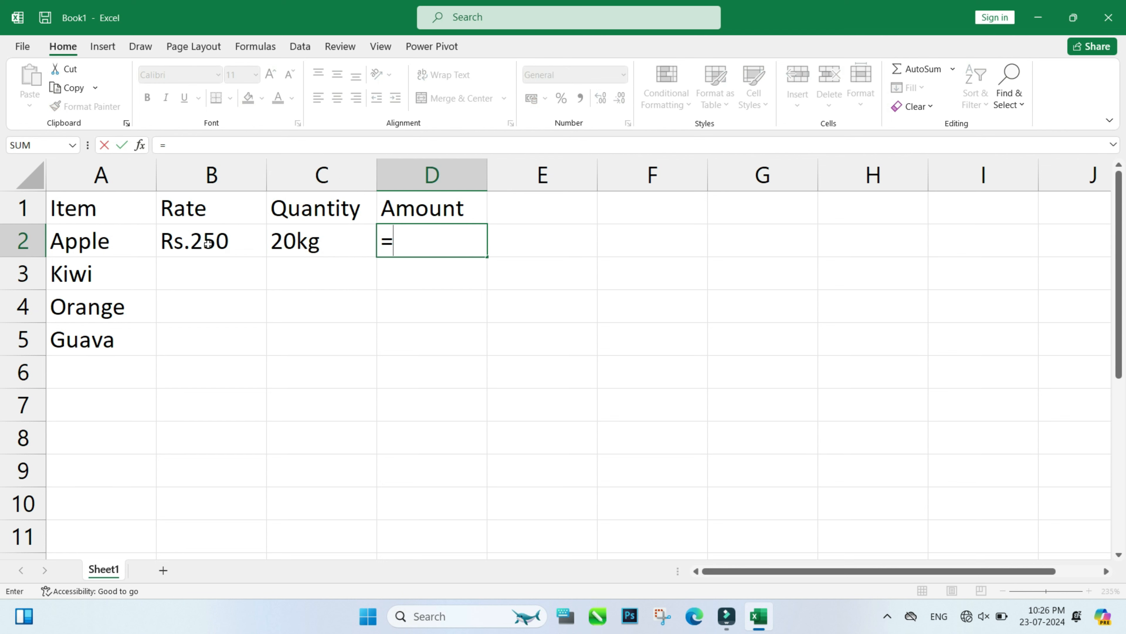
left_click(232, 251)
type("*")
left_click(331, 248)
key("Return")
left_click_drag(450, 246, 217, 350)
key("Delete")
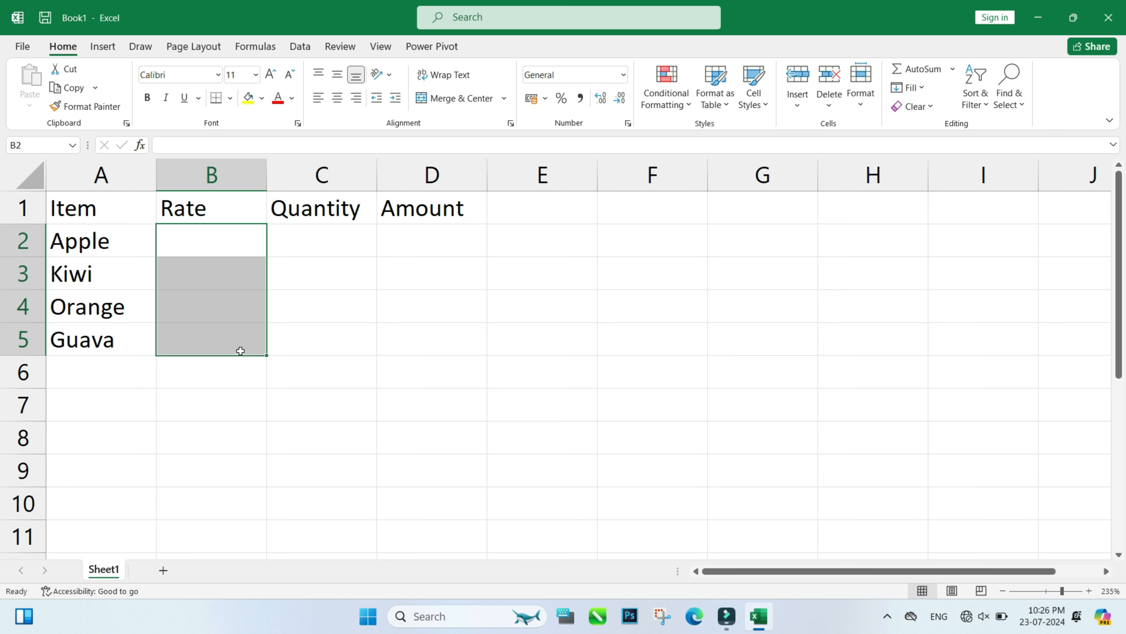
Step: Apply the custom number format "Rs." 0 to the rate cells B2 to B5
key("ctrl+1")
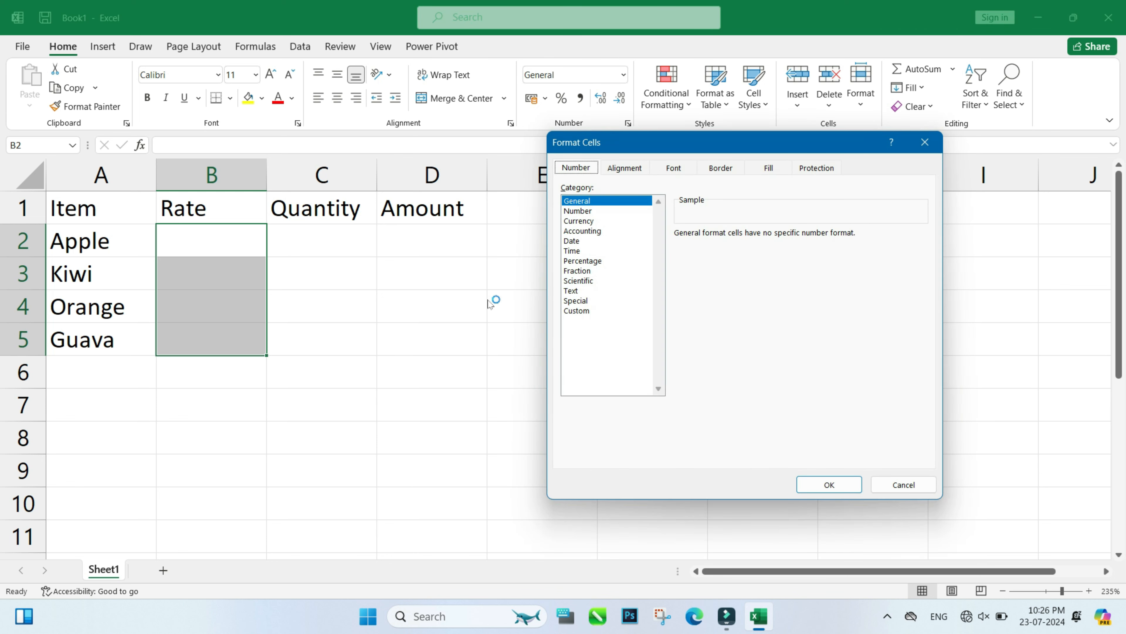
left_click_drag(623, 150, 595, 138)
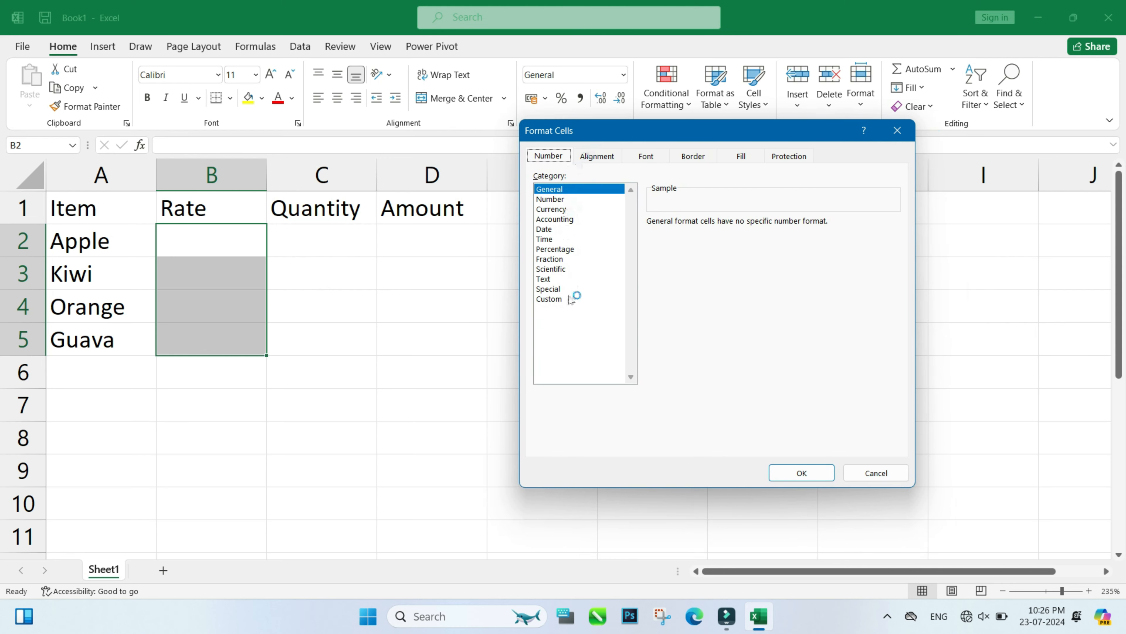
left_click(554, 299)
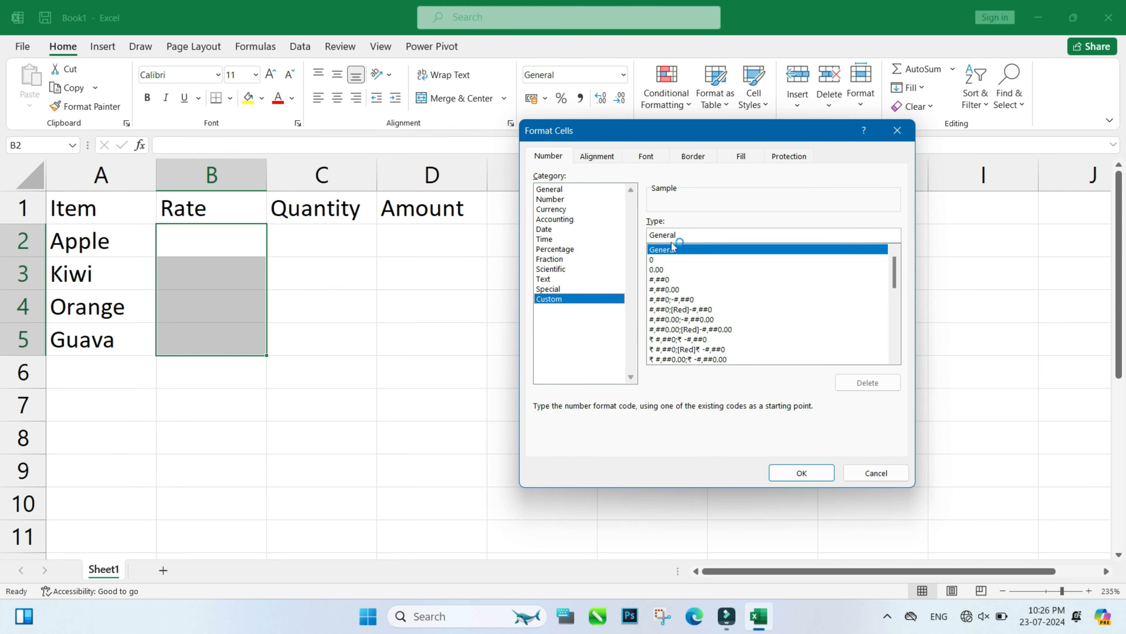
left_click_drag(683, 234, 642, 233)
key("BackSpace")
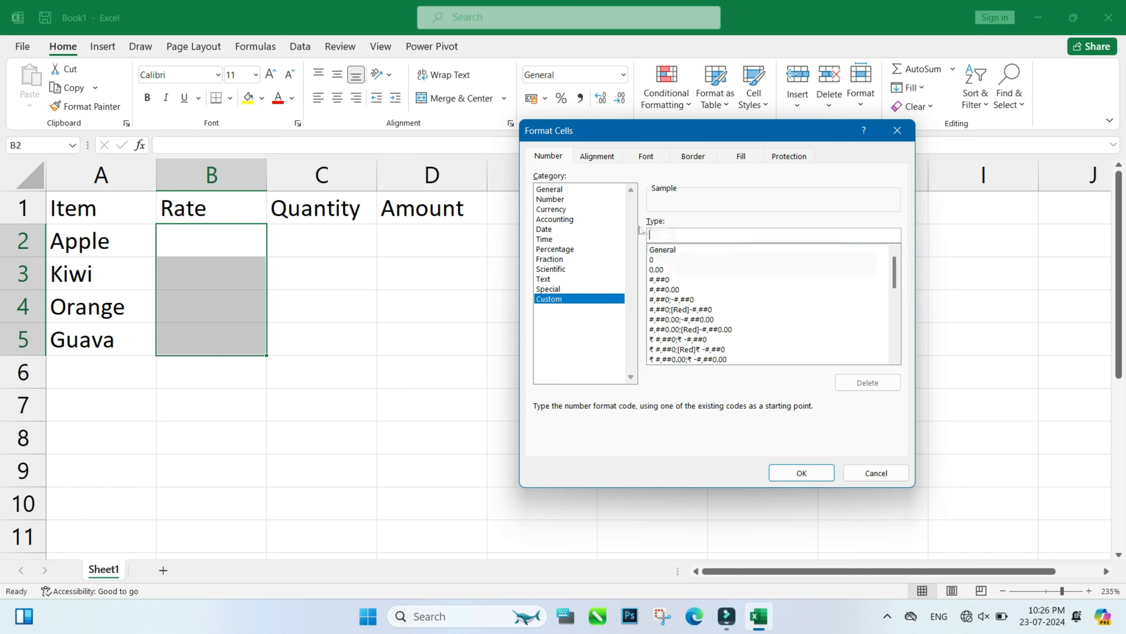
type("\"Rs.\" 0")
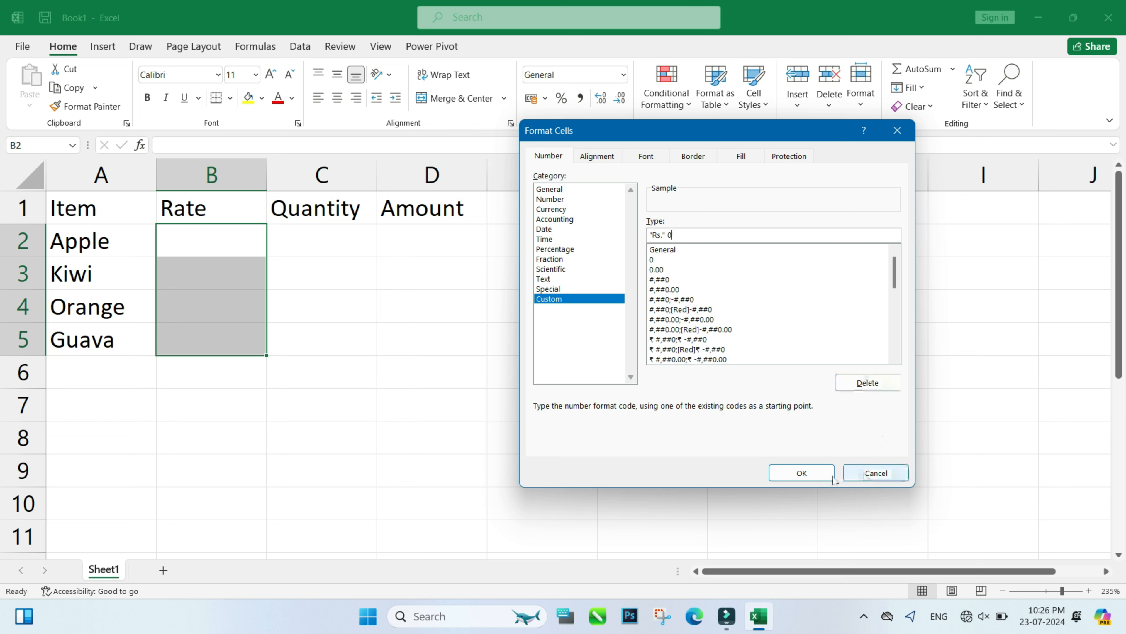
left_click(802, 472)
Step: Enter the rates 250, 300, 100 and 50 for Apple, Kiwi, Orange and Guava in B2 to B5
left_click(241, 241)
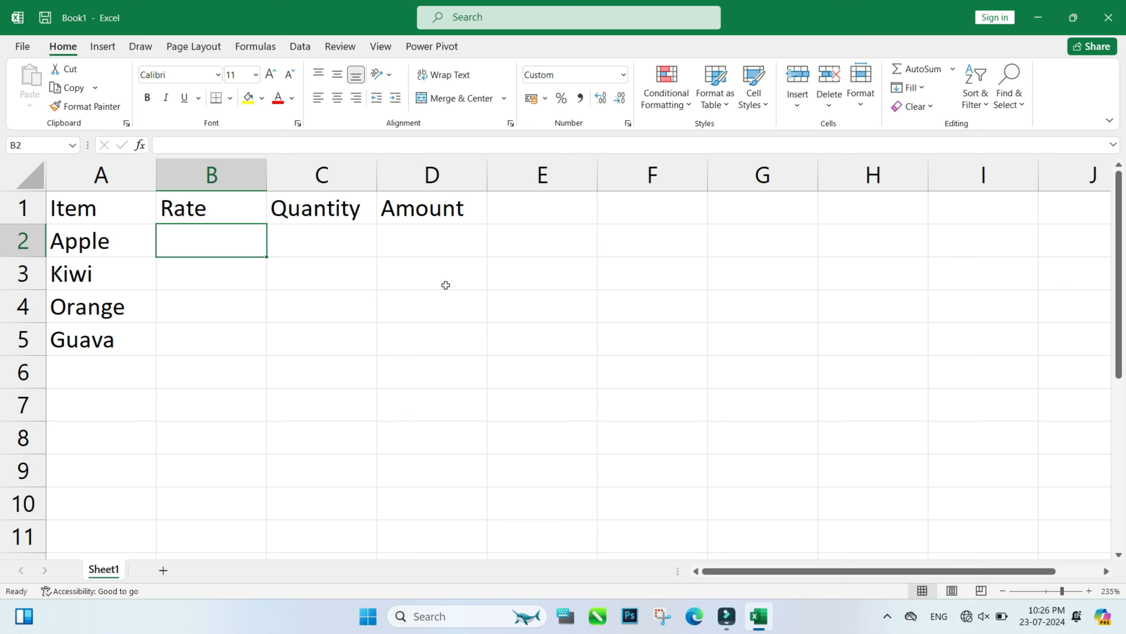
type("250")
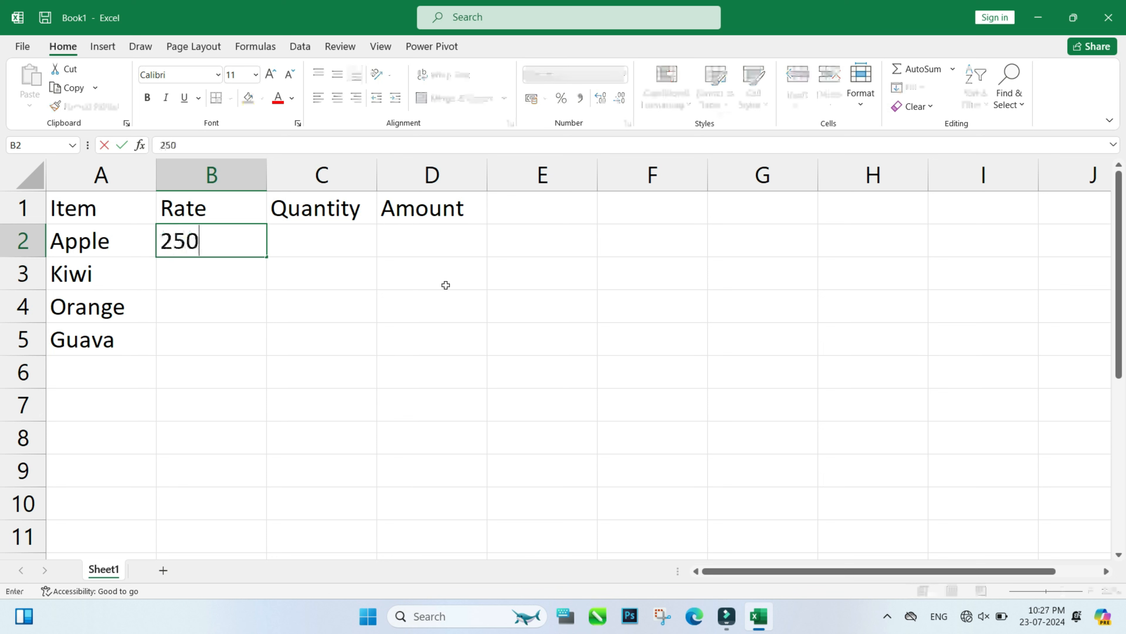
key("Return")
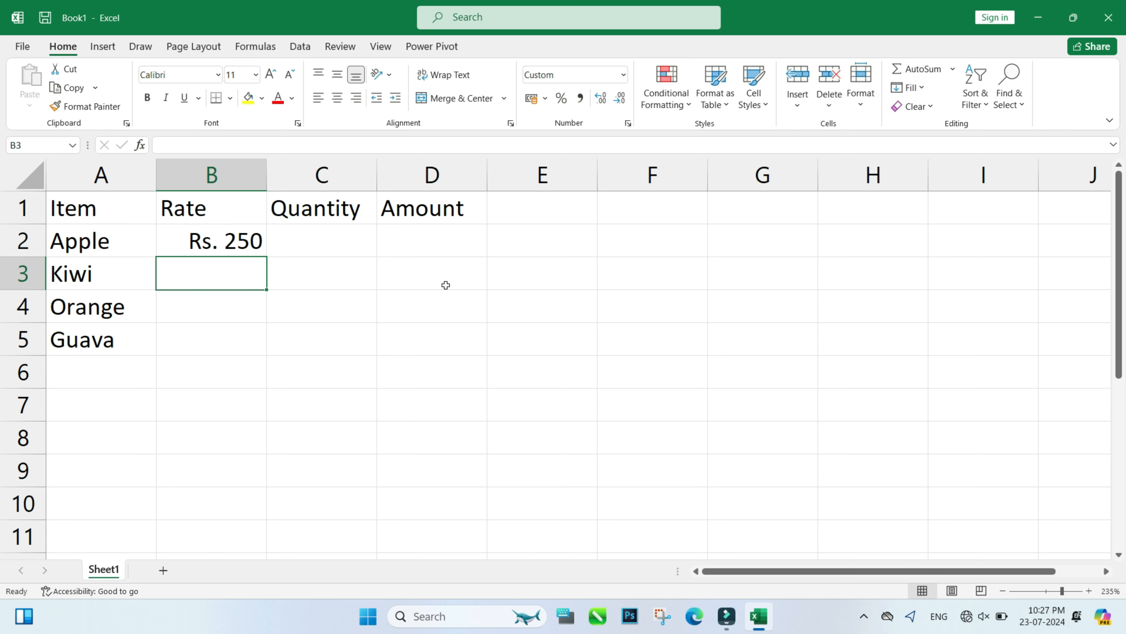
type("300")
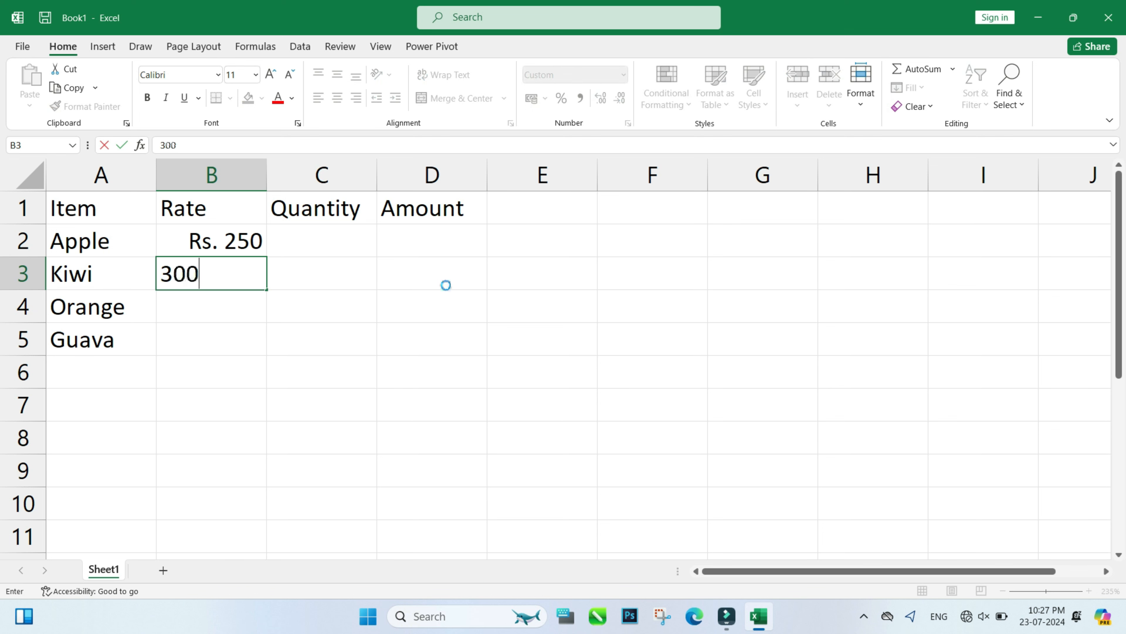
key("Return")
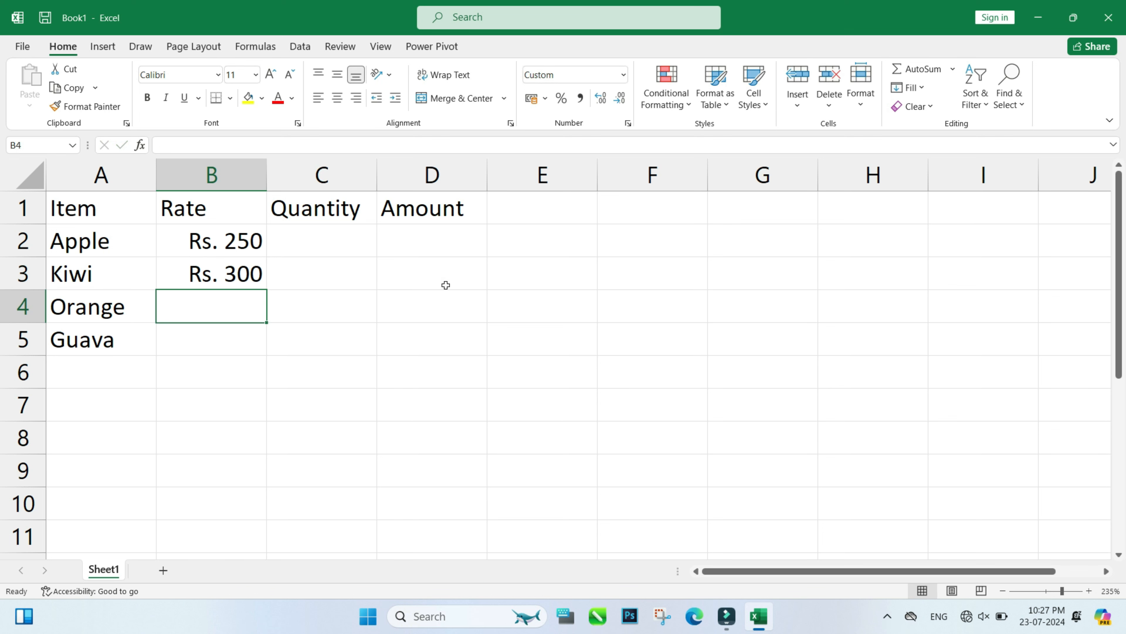
type("100")
key("Return")
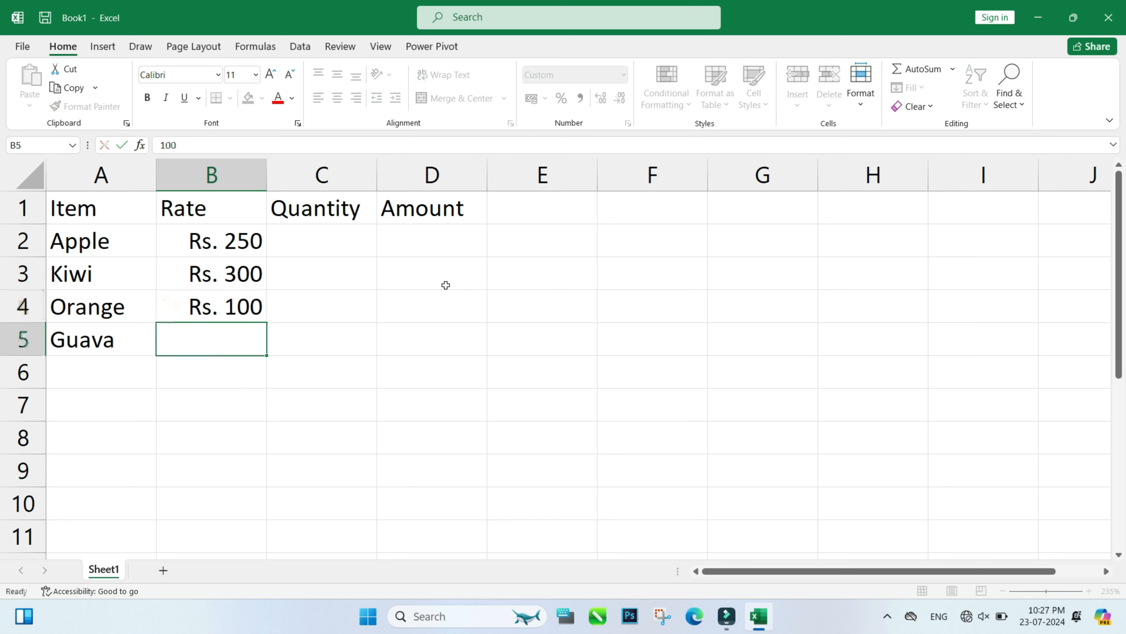
type("50")
key("Return")
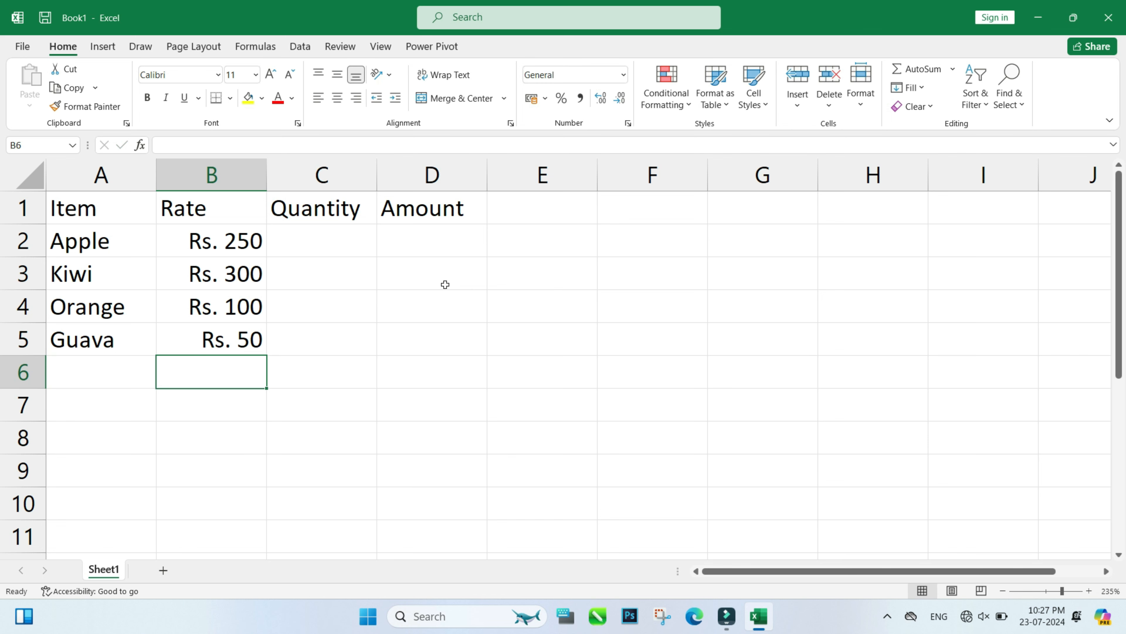
Step: Apply the custom number format 0 "Kg." to the quantity cells C2 to C5
left_click(345, 257)
left_click_drag(334, 239, 342, 339)
key("ctrl+1")
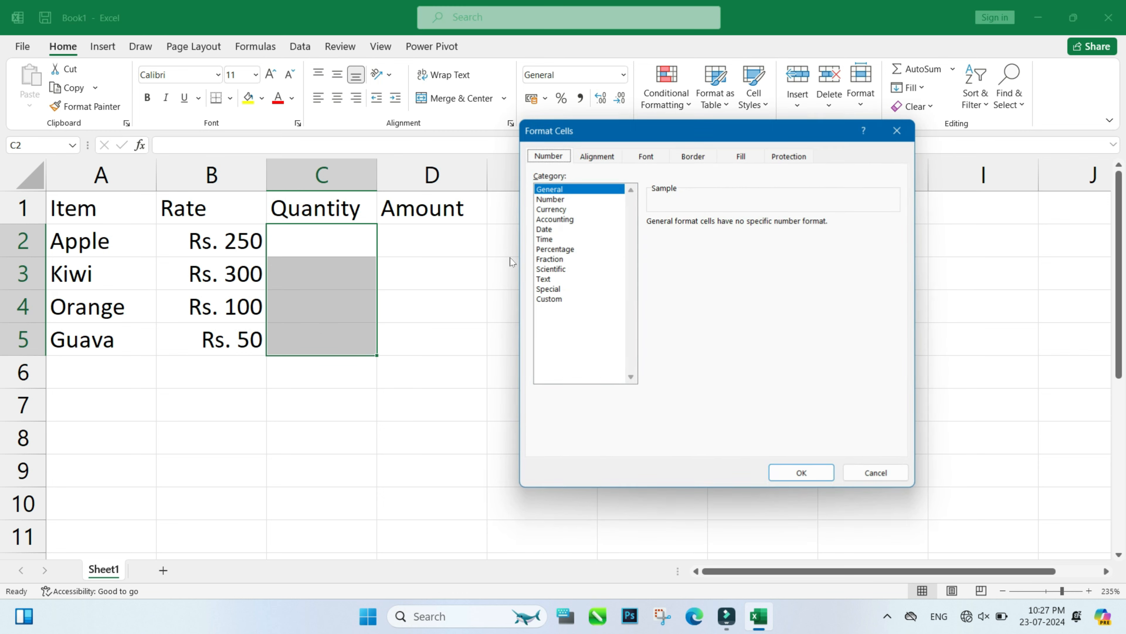
left_click(550, 299)
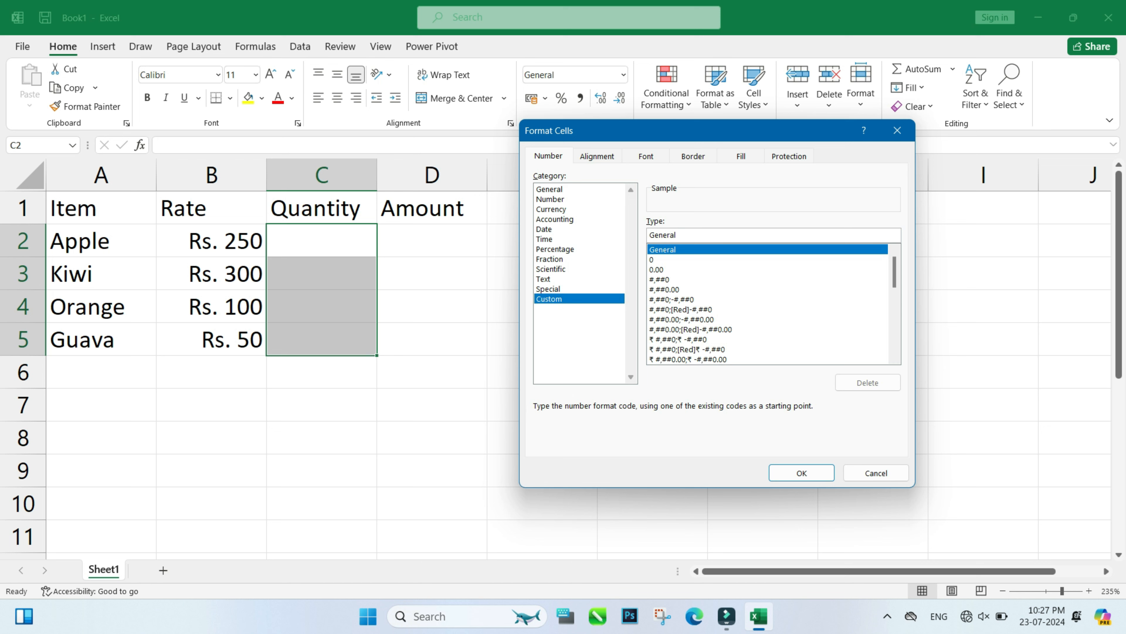
key("BackSpace")
key("BackSpace")
key("BackSpace")
key("BackSpace")
key("BackSpace")
key("BackSpace")
key("BackSpace")
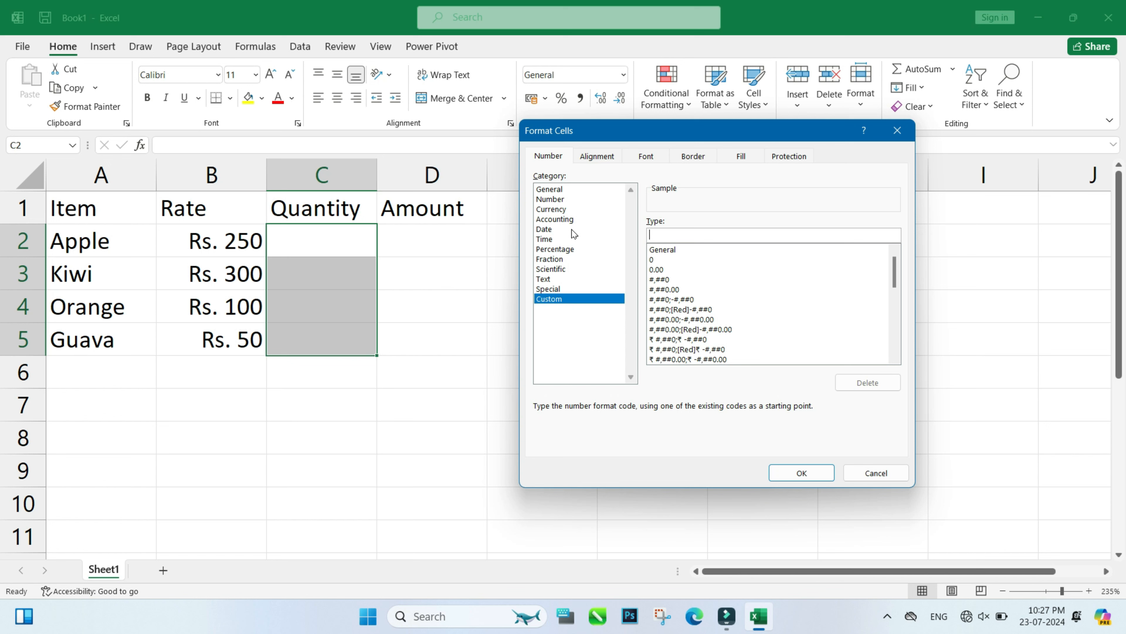
type("0 \"Kg.")
left_click(806, 473)
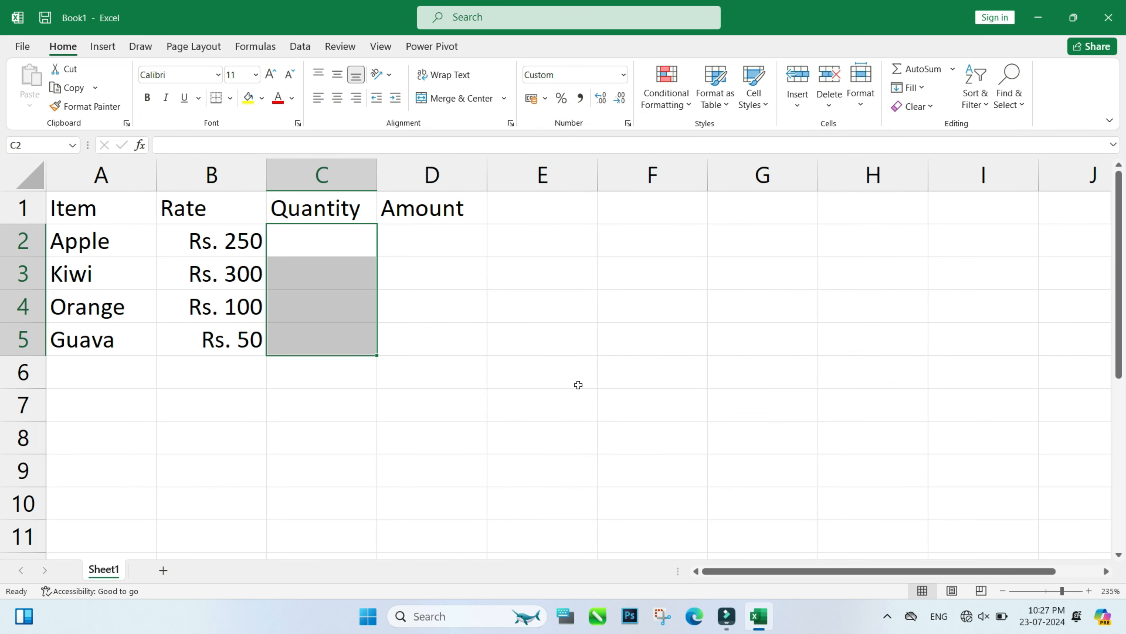
Step: Enter the quantities 25, 30, 10 and 15 for Apple, Kiwi, Orange and Guava in C2 to C5
type("25")
key("Down")
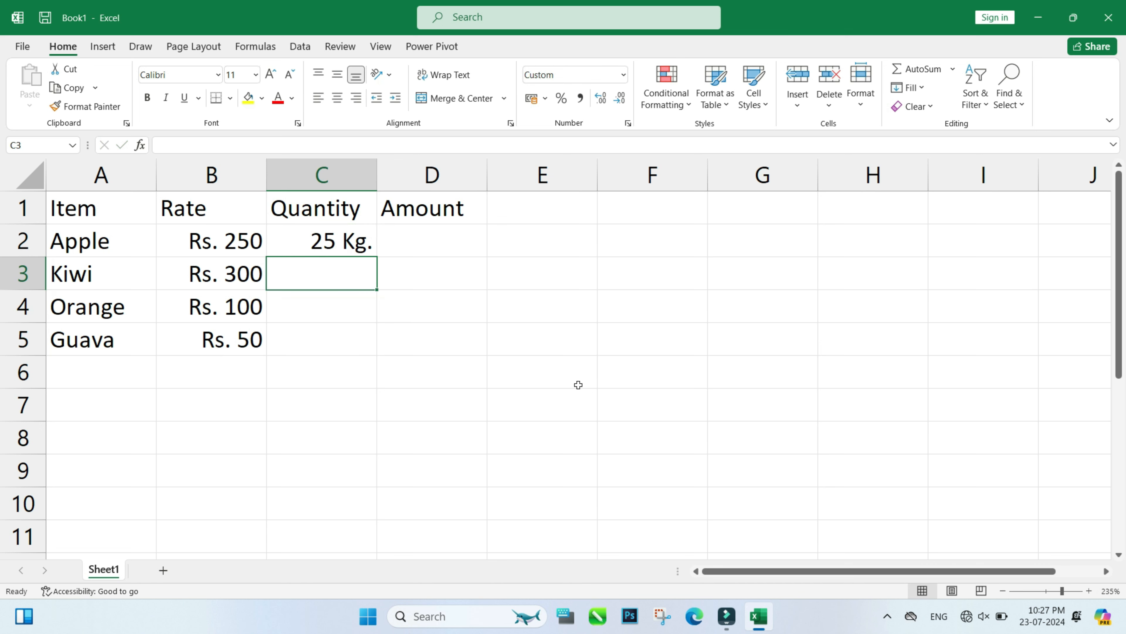
type("30")
key("Return")
type("10")
key("Return")
type("15")
left_click(578, 384)
Step: Apply the custom number format "Rs." 0 to the amount cells D2 to D5
left_click_drag(436, 242, 451, 337)
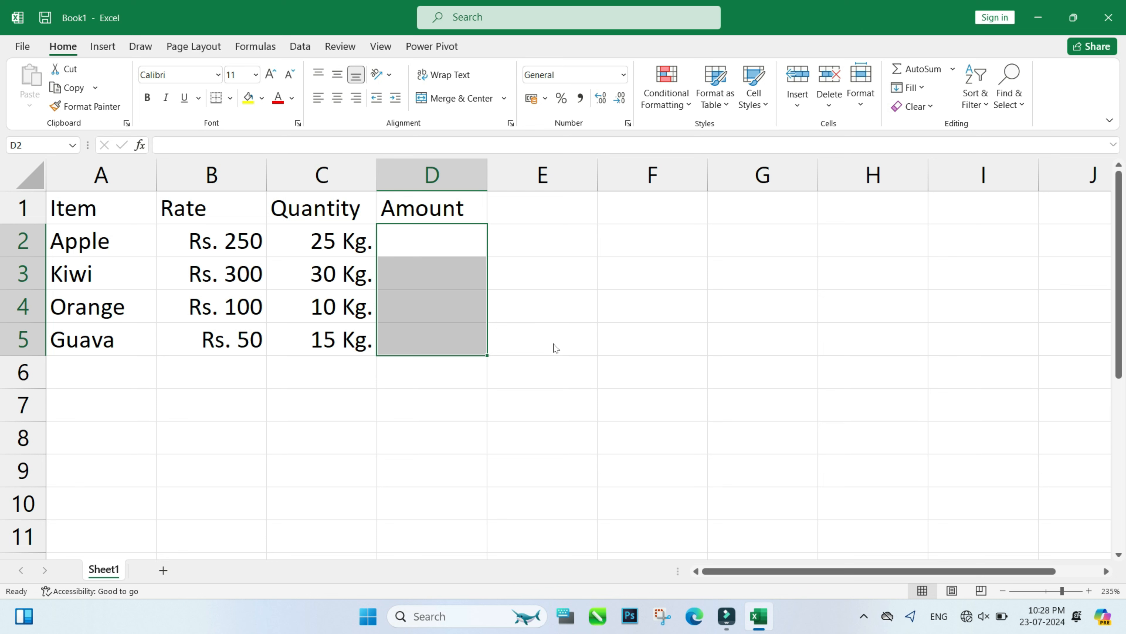
key("ctrl+1")
left_click(558, 299)
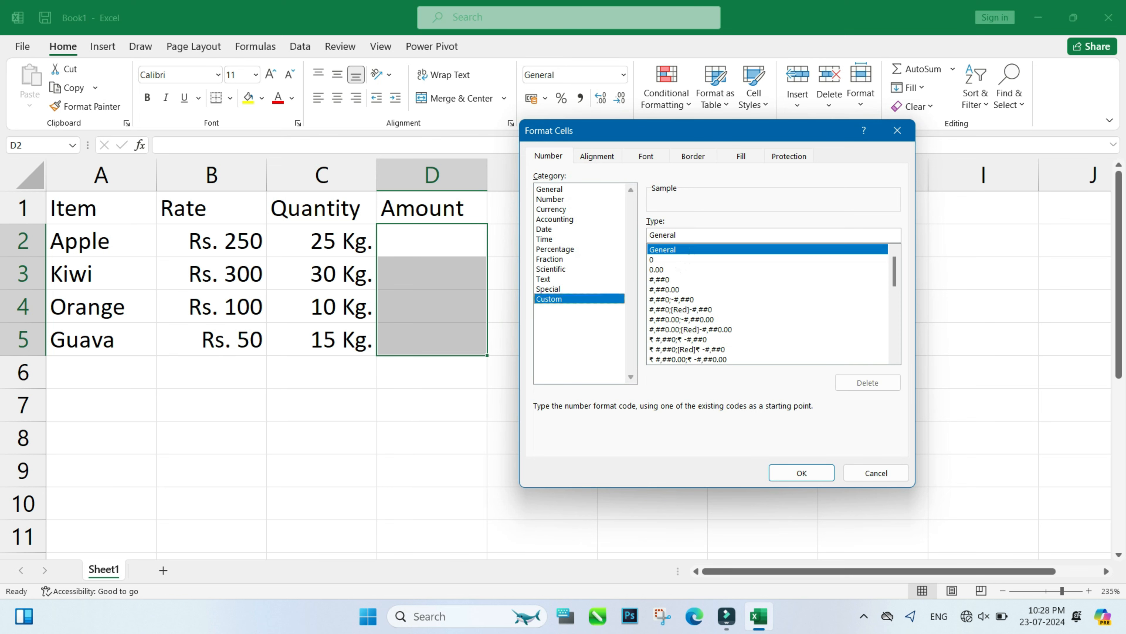
left_click_drag(677, 235, 649, 236)
key("BackSpace")
key("BackSpace")
key("BackSpace")
key("BackSpace")
key("BackSpace")
key("BackSpace")
key("BackSpace")
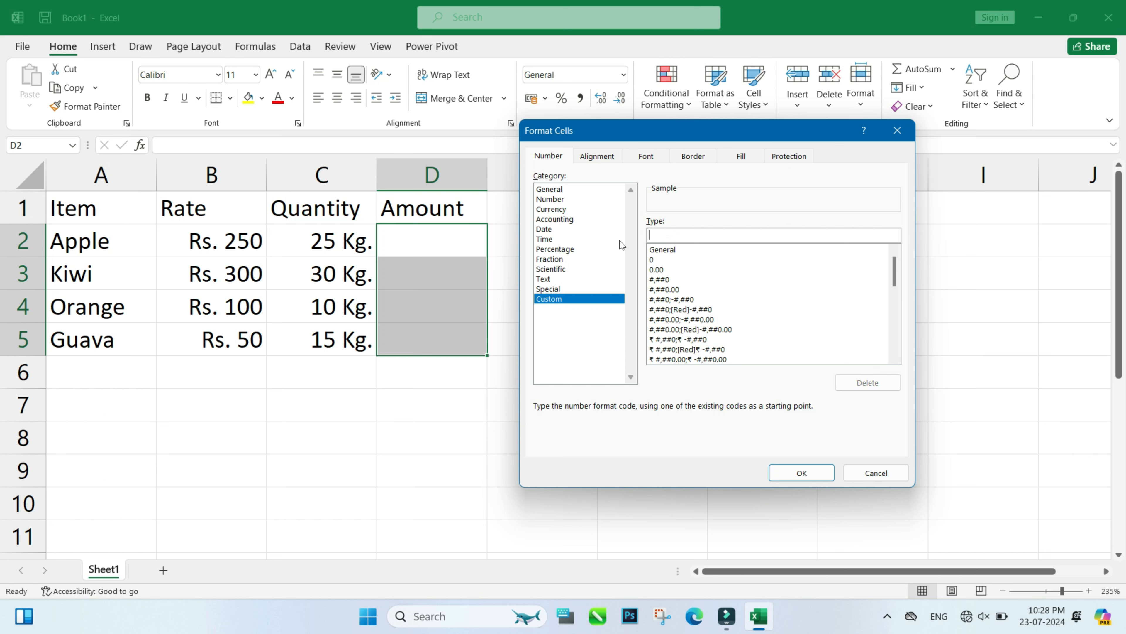
type("\"Rs.\" 0")
left_click(810, 476)
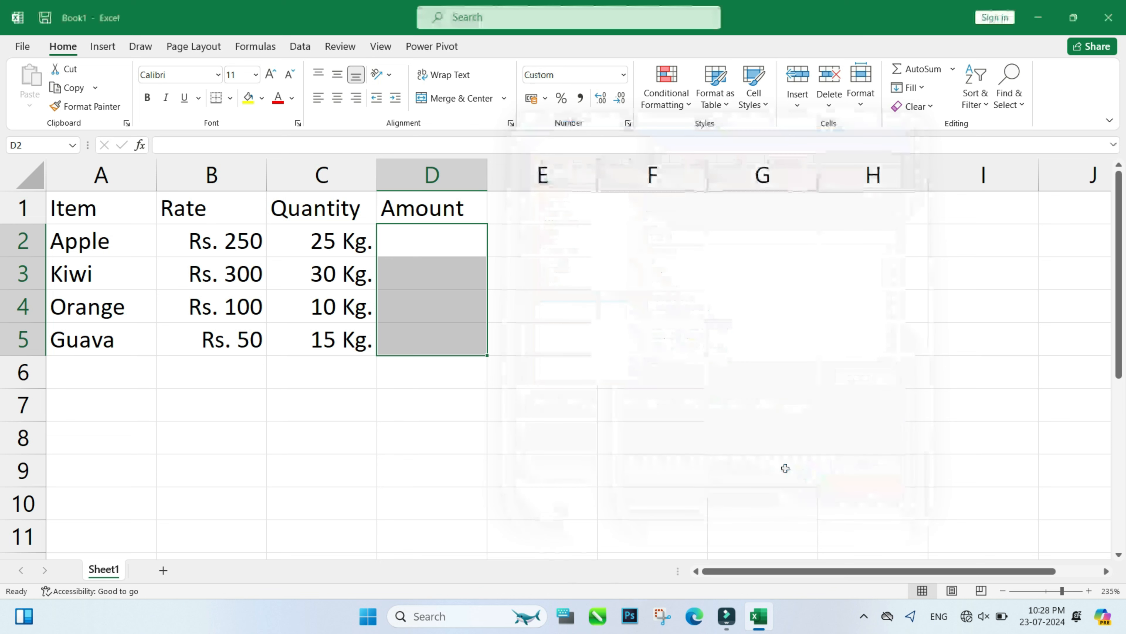
Step: Calculate the Apple amount in D2 with =B2*C2 and fill the formula down to D5
left_click(433, 242)
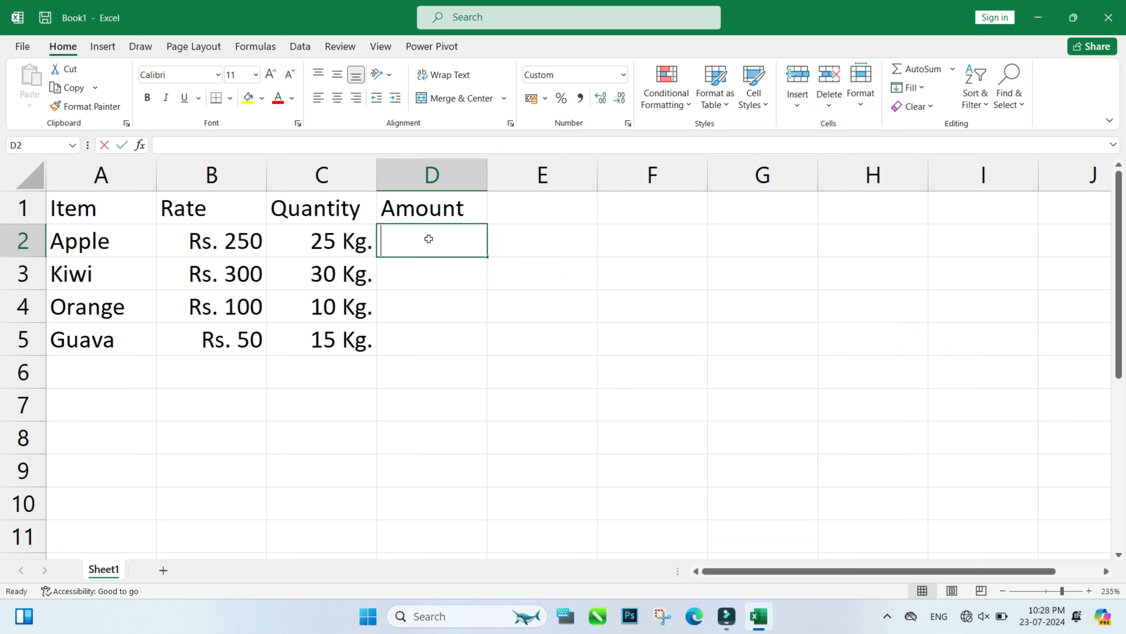
type("=")
left_click(250, 229)
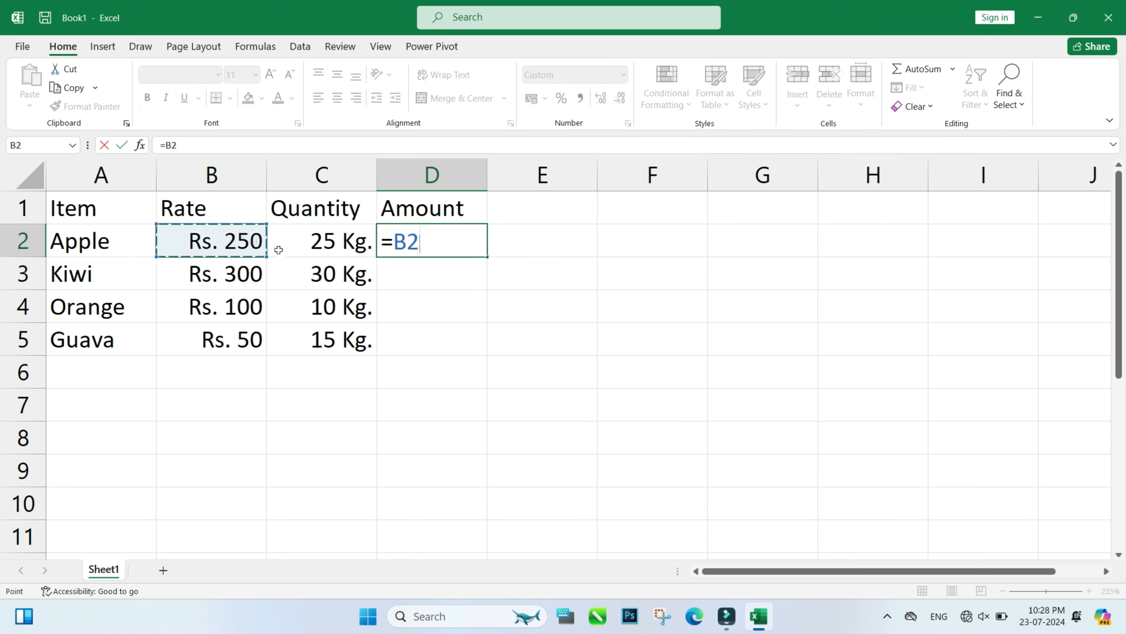
type("*")
left_click(327, 241)
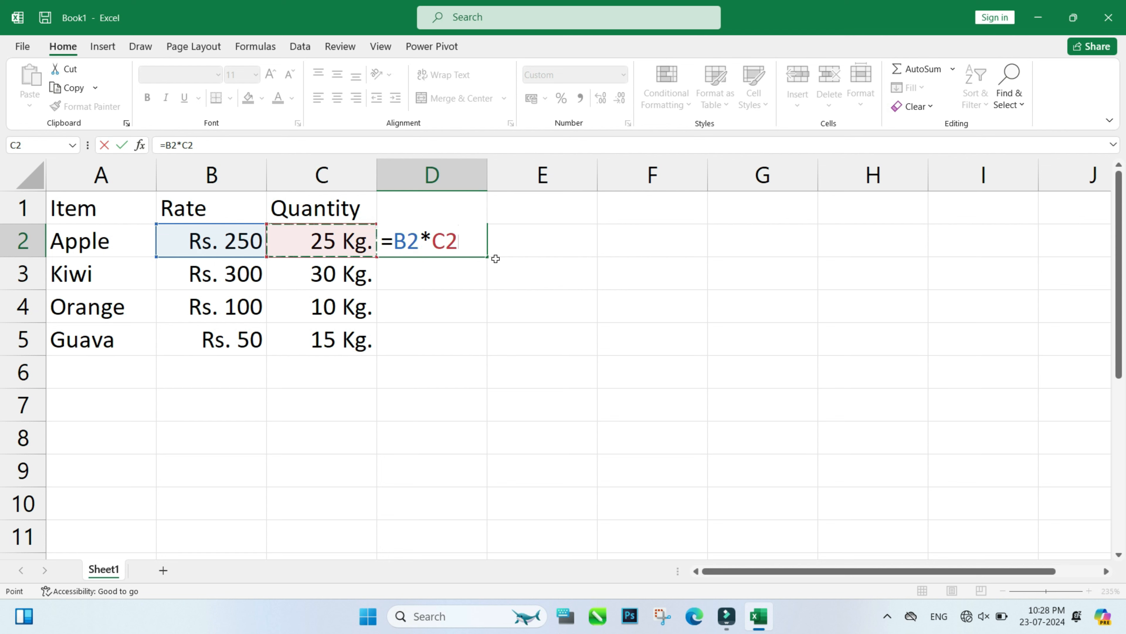
key("Return")
left_click(434, 247)
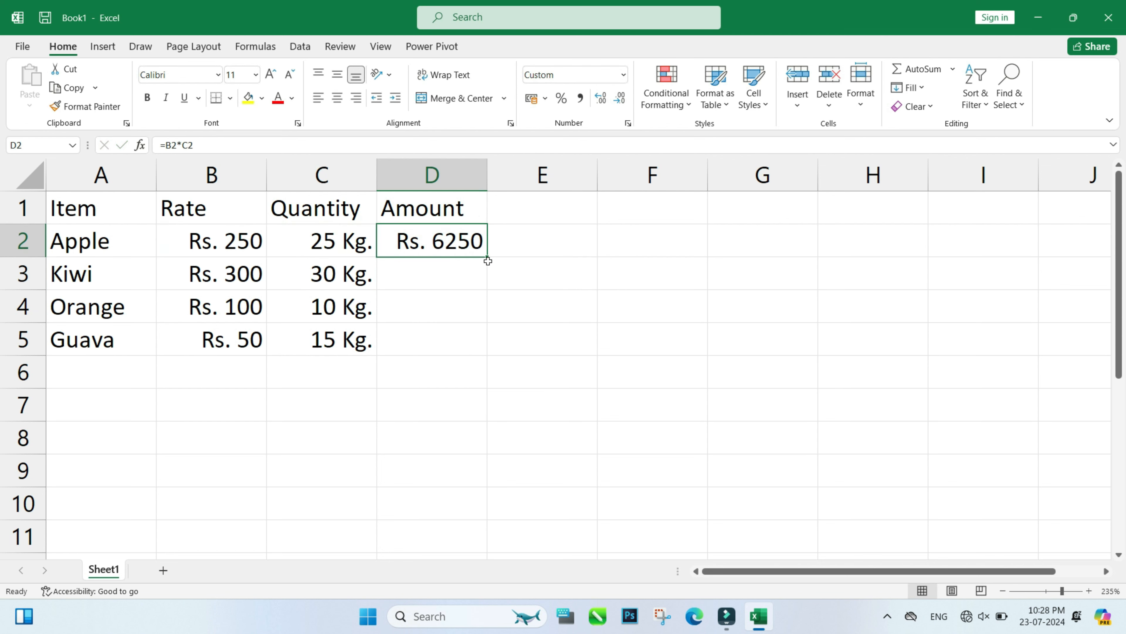
left_click_drag(488, 258, 477, 350)
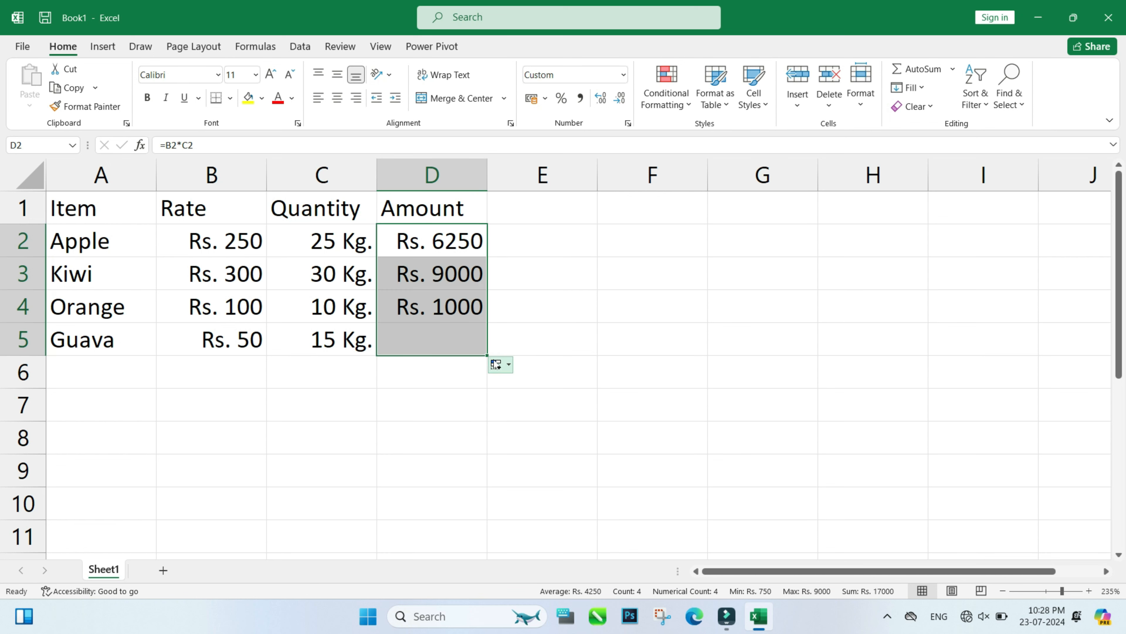